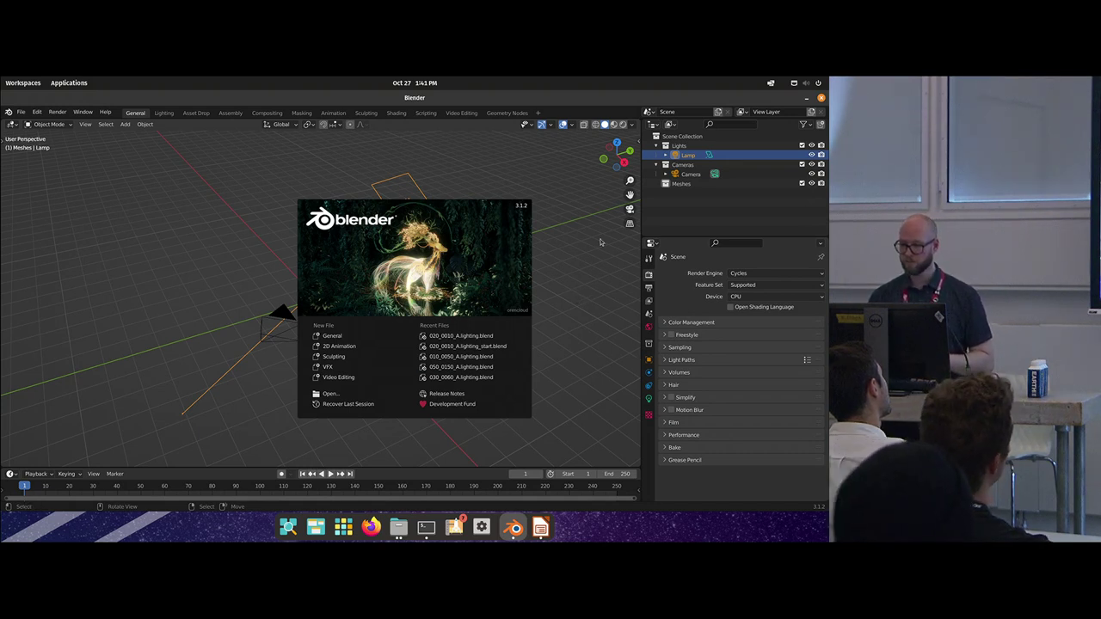
Step: Open the file 010_0080_A.lighting_start.blend from the shots/010_intro/010_0080_A folder
left_click(700, 218)
left_click(20, 111)
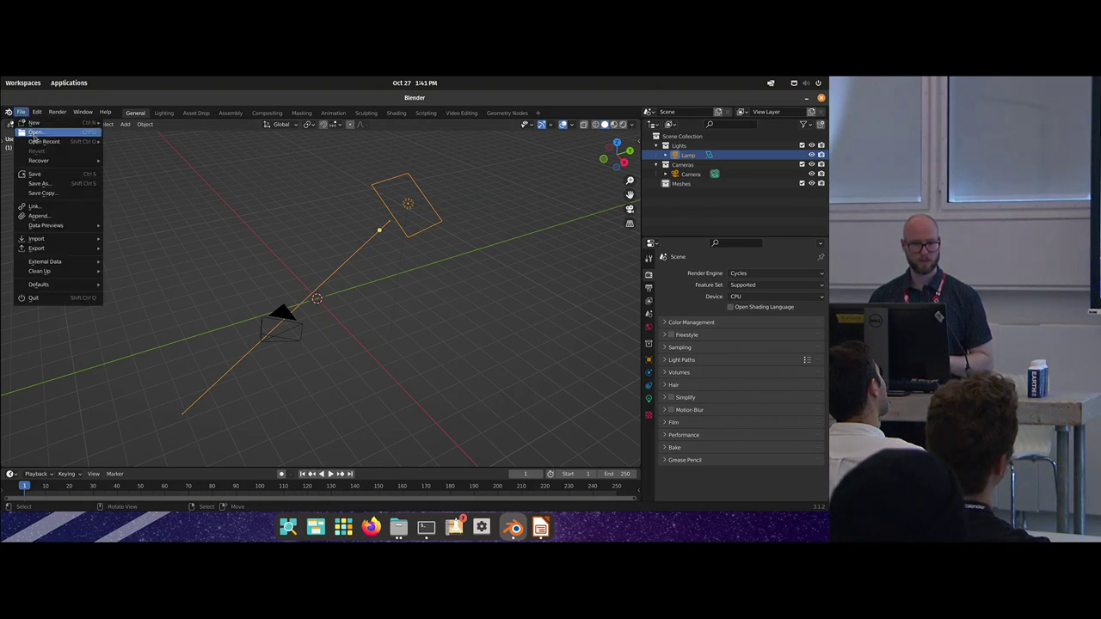
left_click(34, 133)
left_click(261, 115)
left_click(261, 115)
double_click(258, 142)
double_click(267, 142)
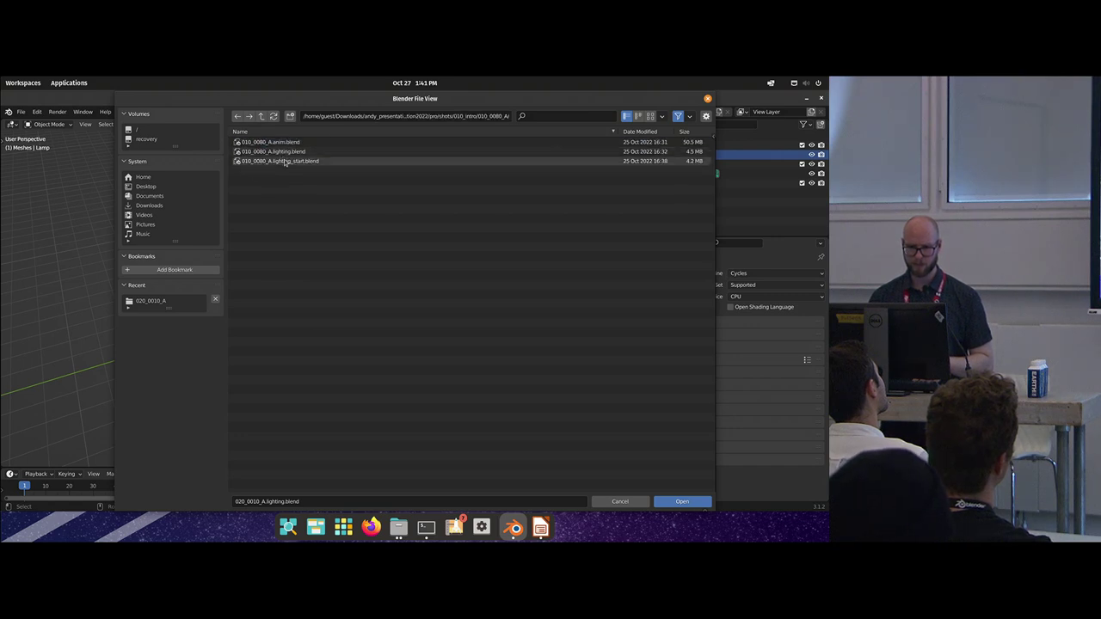
double_click(283, 160)
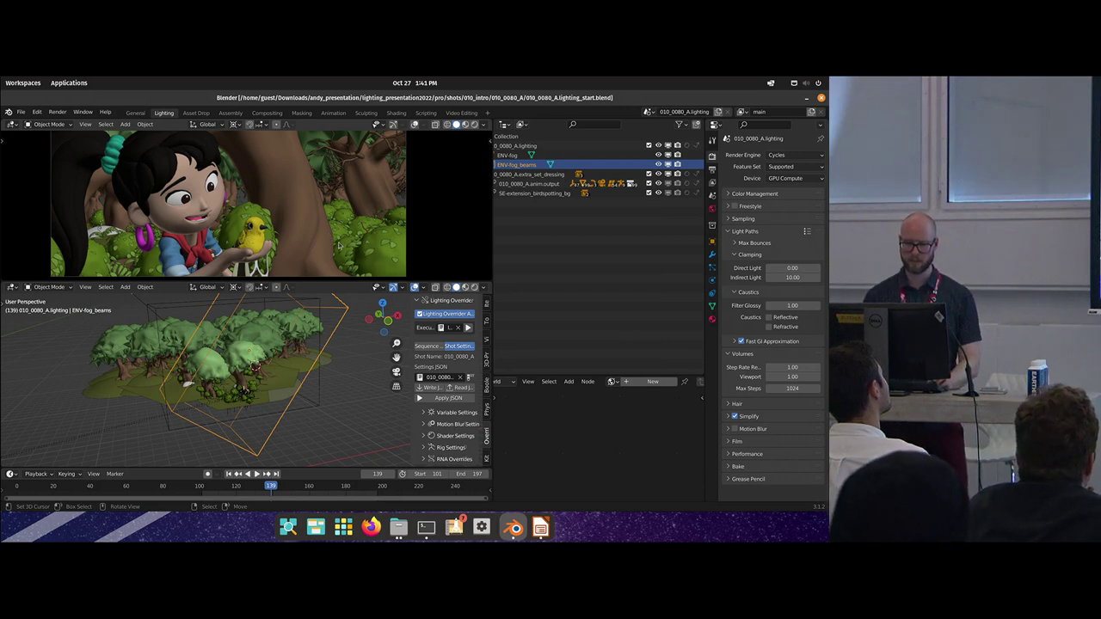
Step: Widen the properties editor by shrinking the outliner beside it
scroll(584, 220, "left", 3, "ctrl")
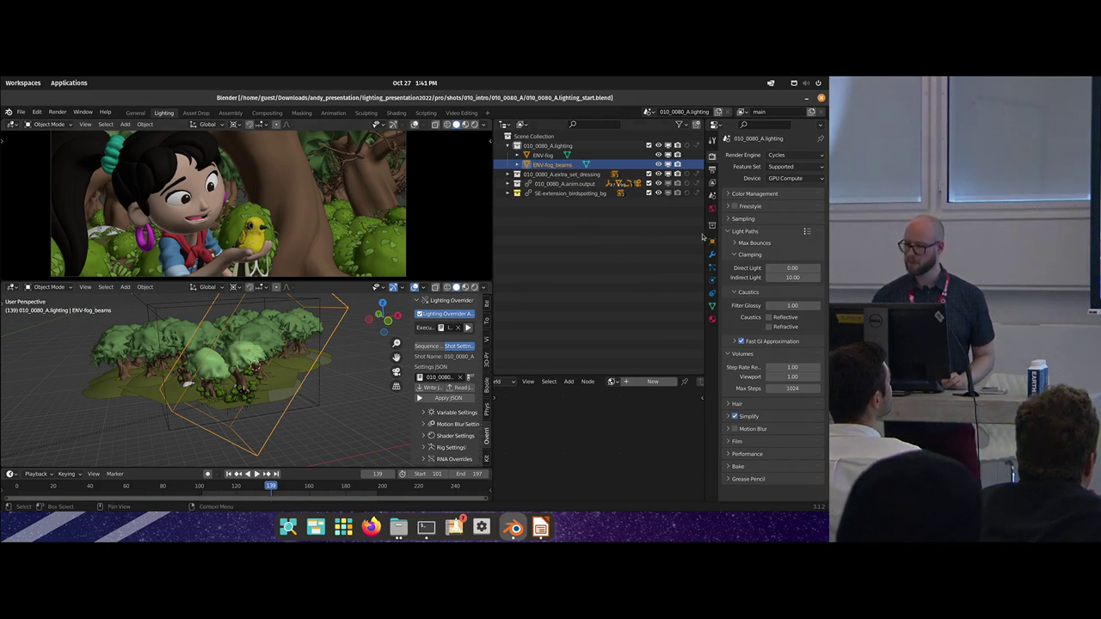
left_click_drag(705, 232, 676, 244)
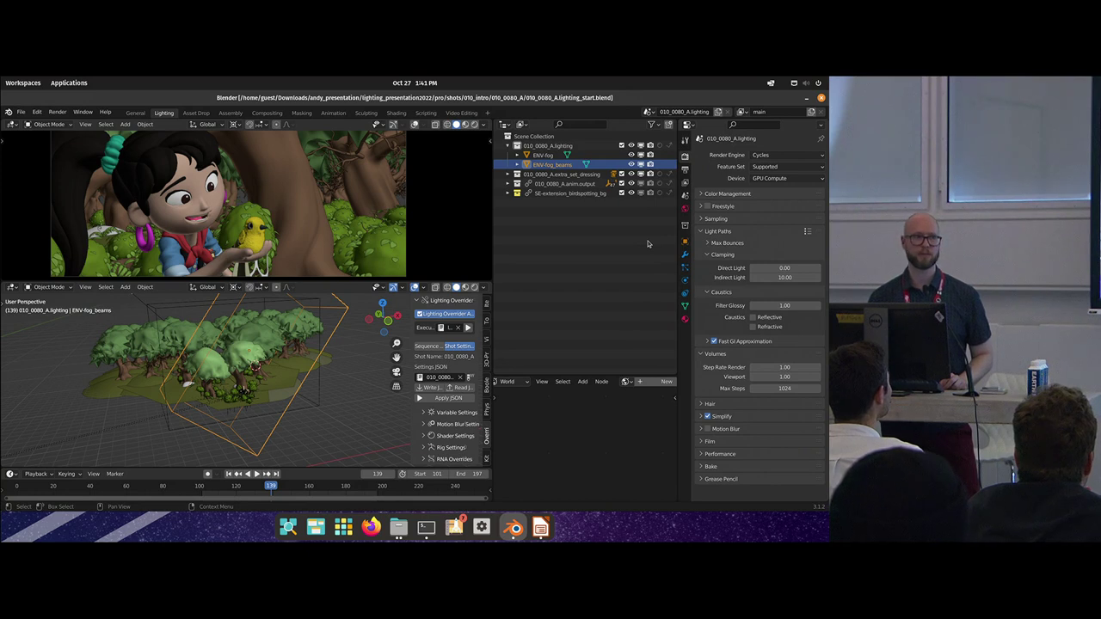
left_click_drag(678, 245, 585, 310)
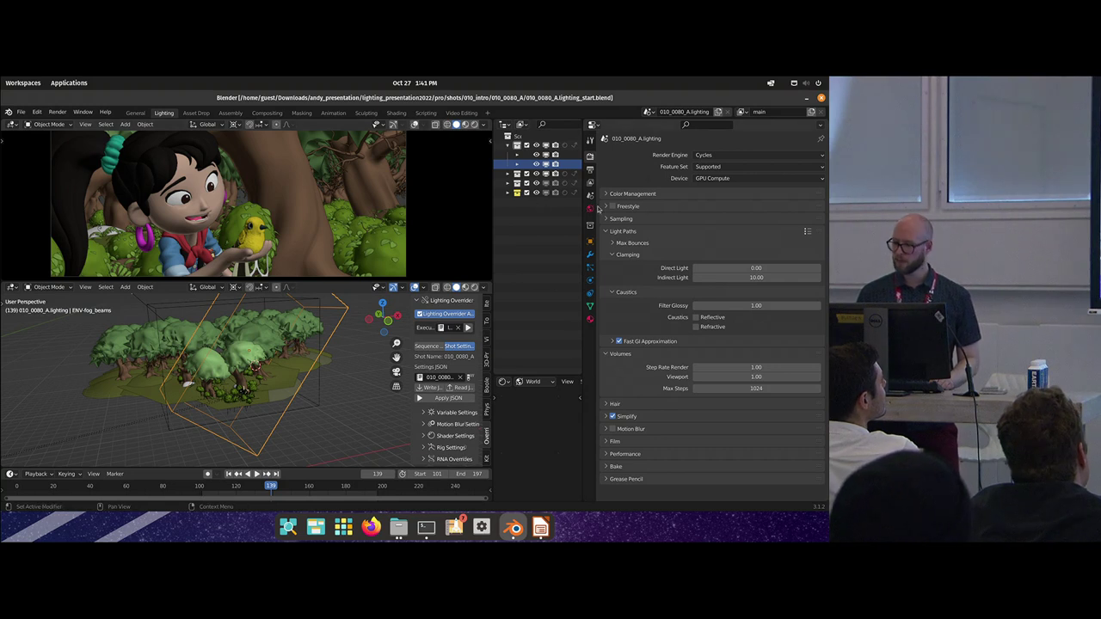
Step: Examine the Cycles sampling settings for viewport and render, including noise threshold, max samples and denoising
left_click(624, 220)
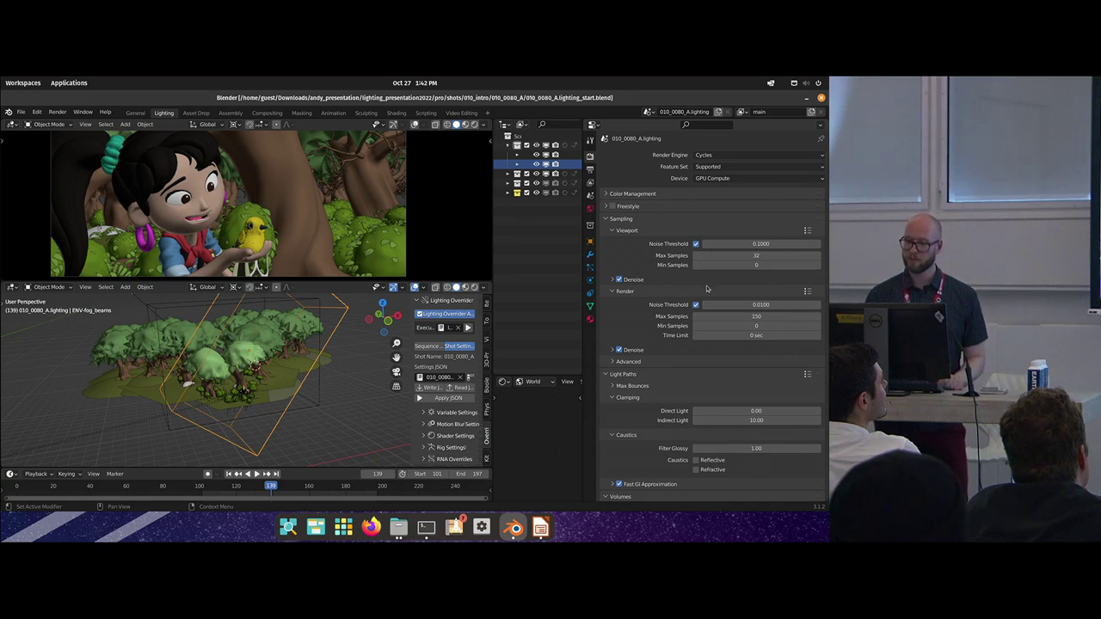
left_click(640, 279)
left_click(639, 280)
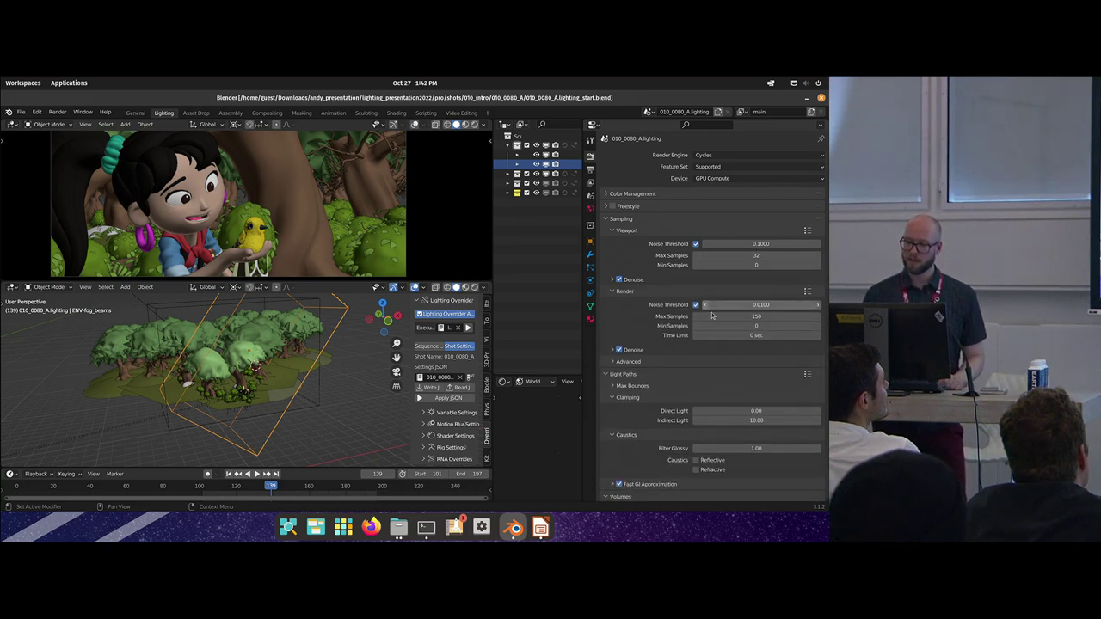
left_click(643, 282)
left_click(633, 282)
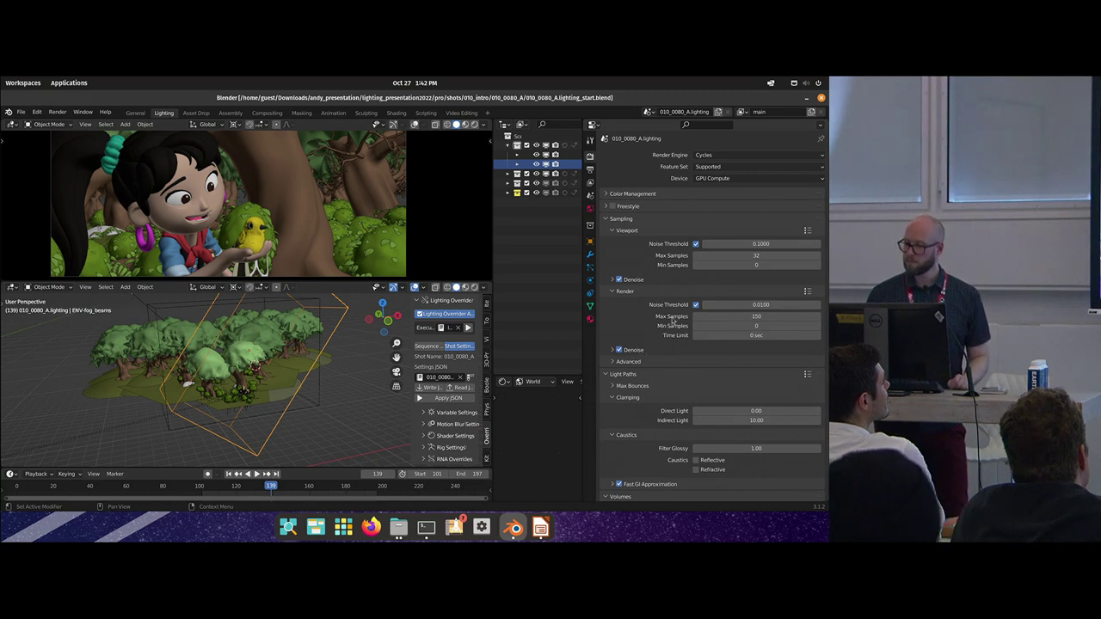
middle_click_drag(734, 304, 730, 218)
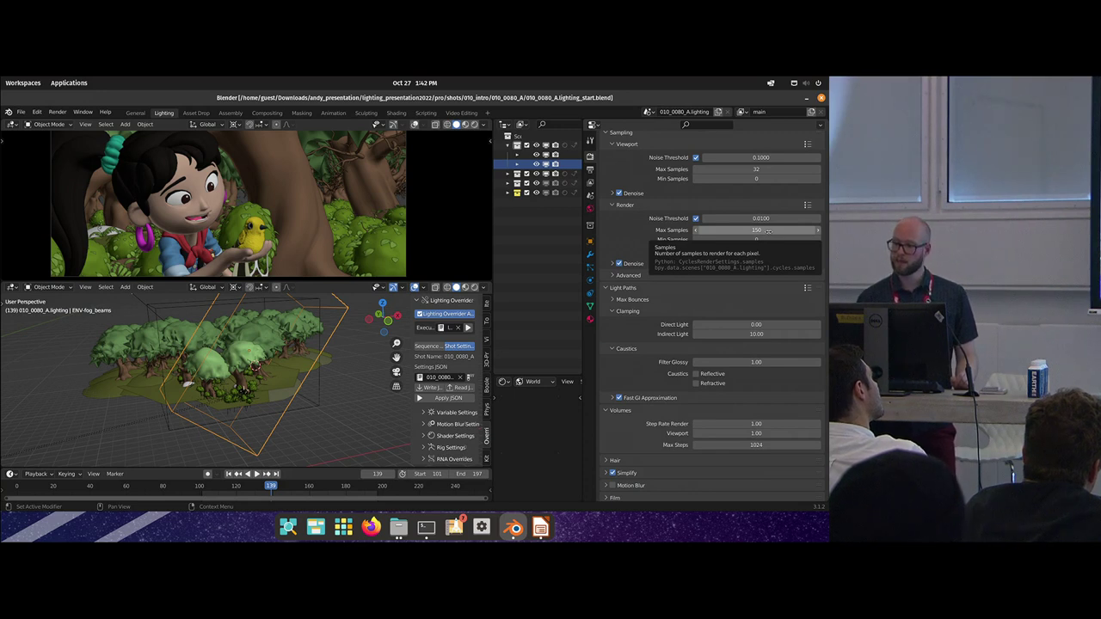
scroll(768, 230, "up", 3)
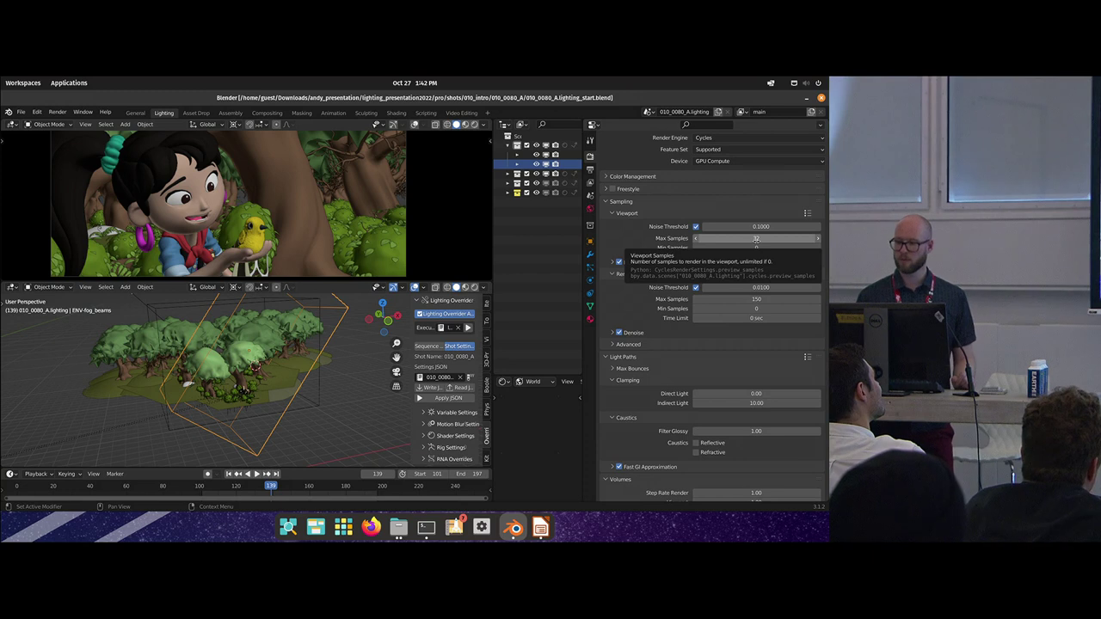
scroll(654, 327, "down", 5)
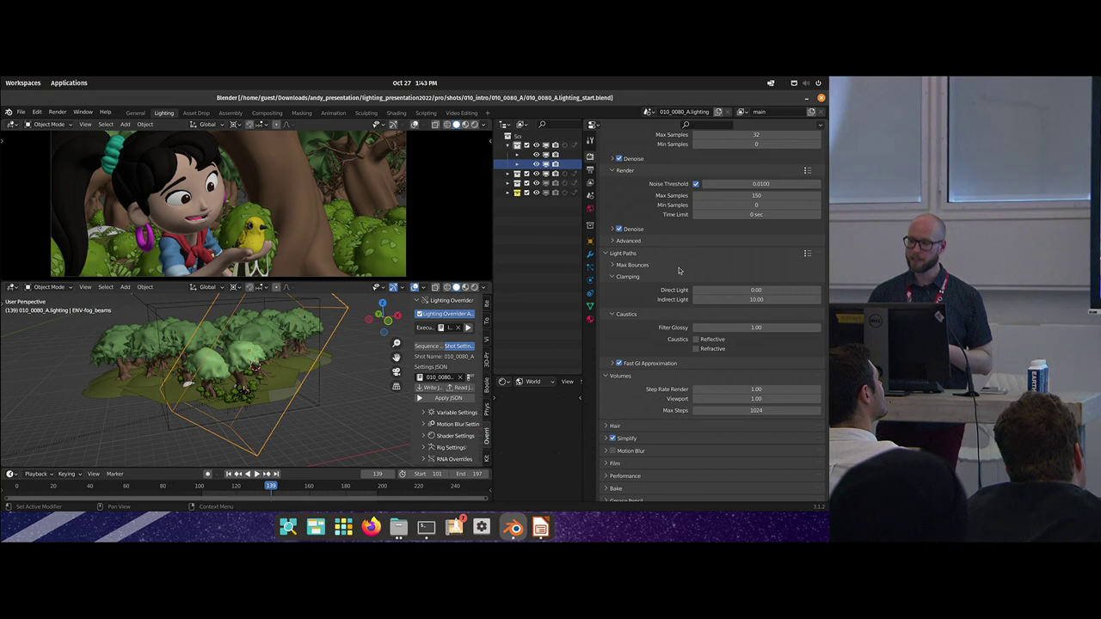
Step: Review the light path settings, expanding Max Bounces and Fast GI Approximation
left_click(645, 267)
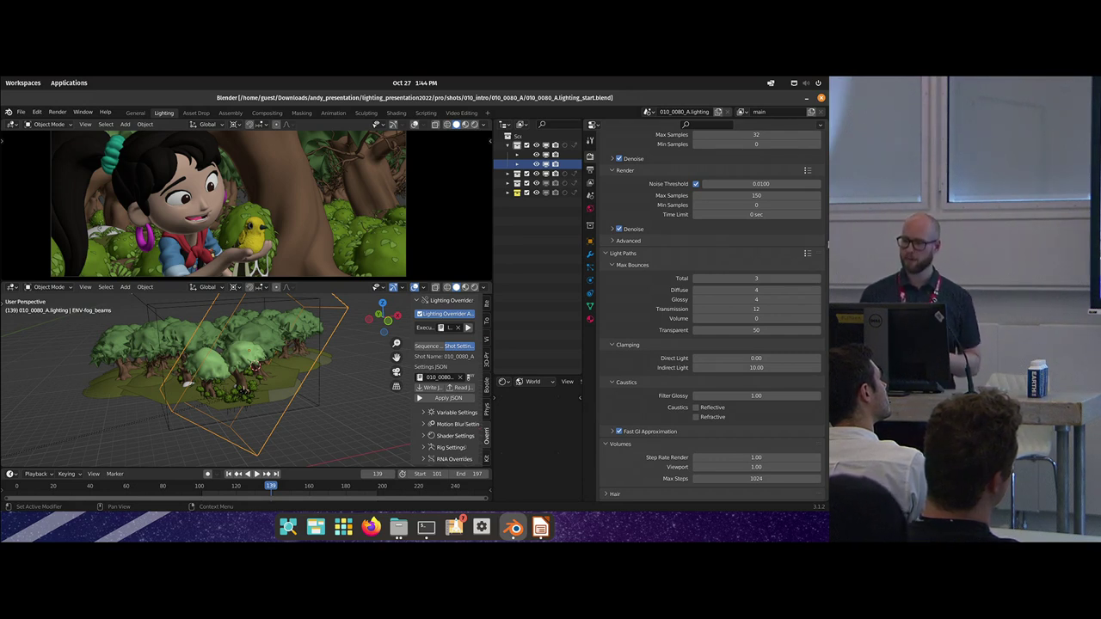
scroll(753, 365, "down", 3)
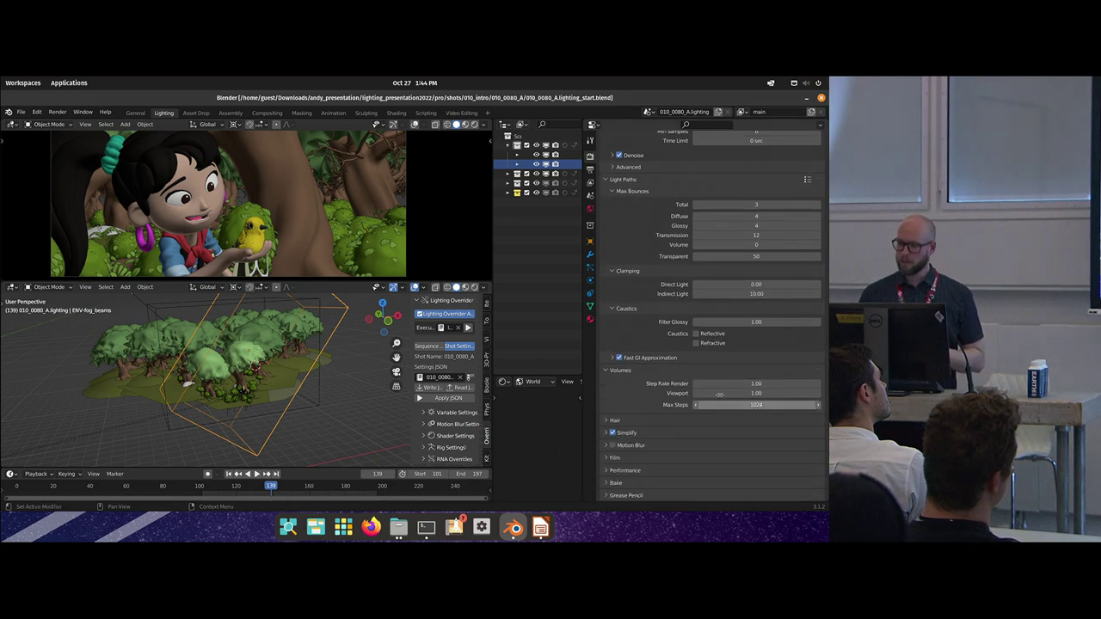
left_click(655, 358)
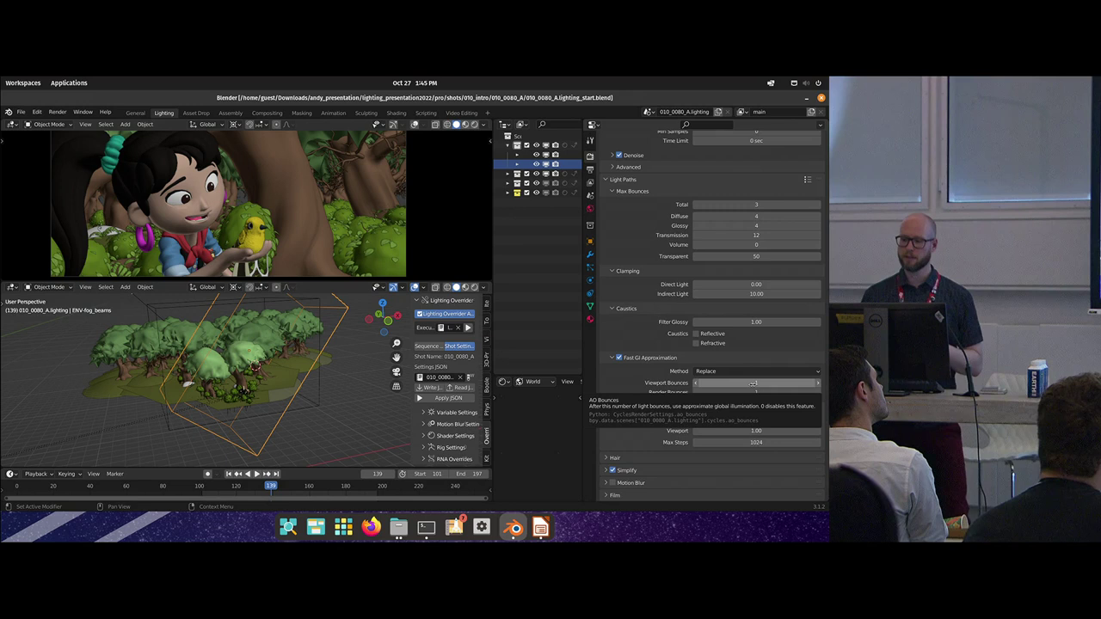
scroll(675, 387, "down", 2)
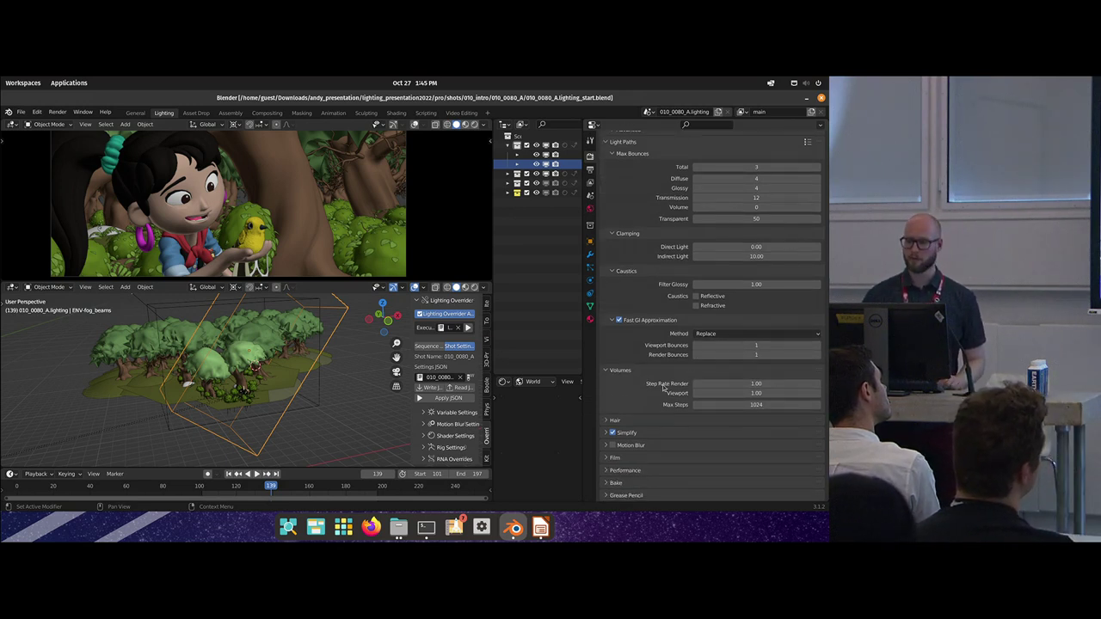
Step: Look through the Simplify, Film and Performance render settings, including threads, memory and acceleration structure
scroll(619, 421, "down", 1)
scroll(628, 430, "up", 1)
left_click(627, 433)
scroll(653, 443, "down", 4)
left_click(627, 351)
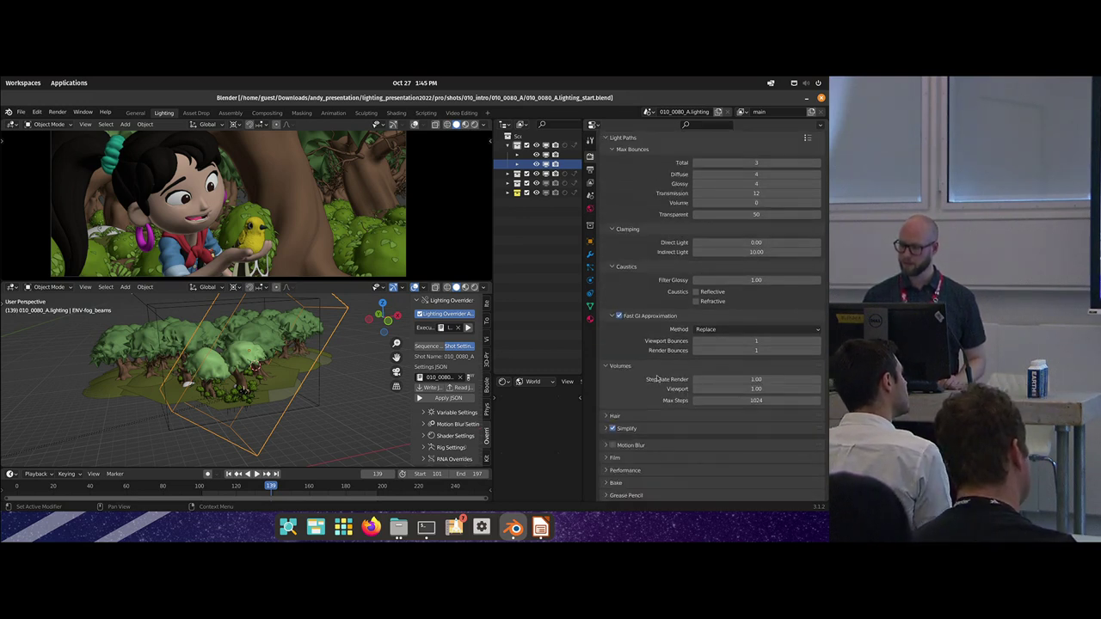
left_click(632, 458)
left_click(632, 458)
left_click(626, 493)
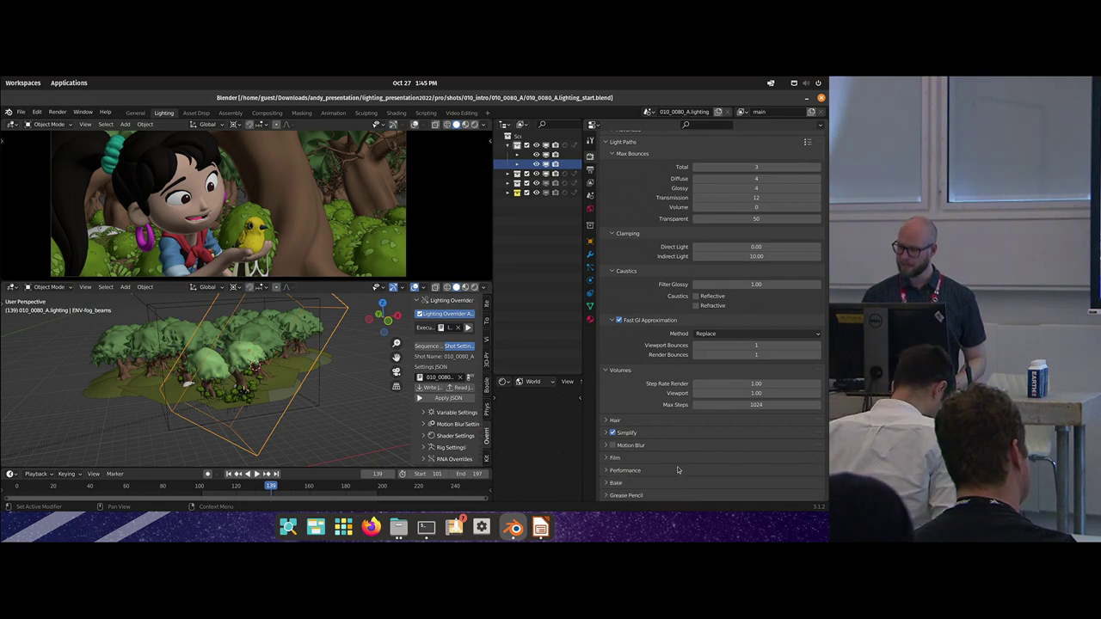
scroll(628, 395, "down", 7)
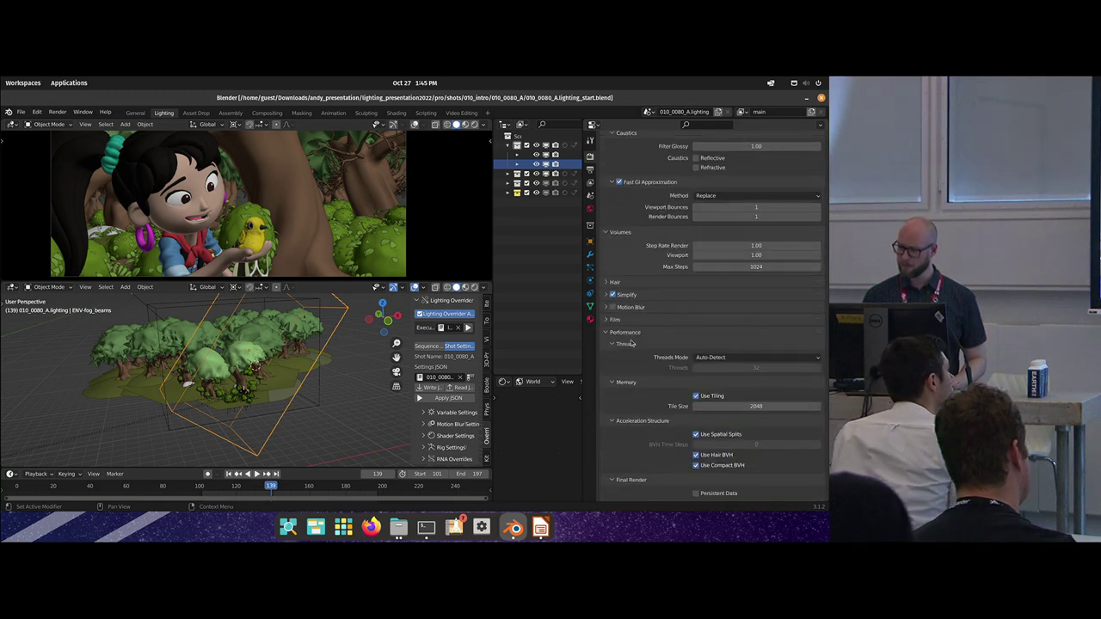
scroll(632, 341, "up", 18)
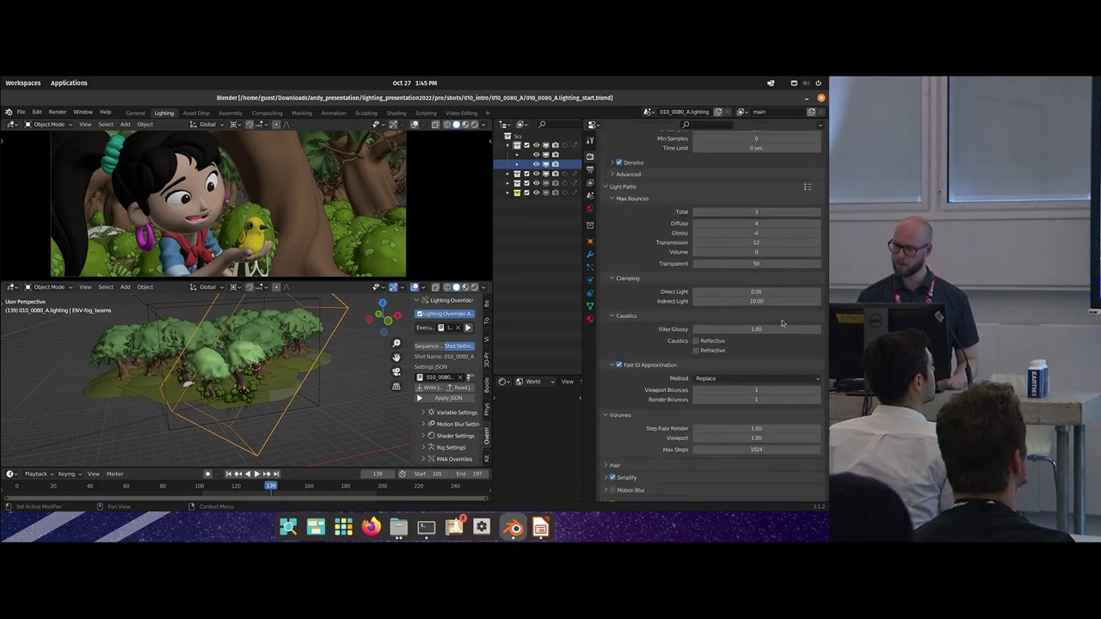
Step: Switch the camera viewport to Rendered shading, inspect it maximized, and restore the previous layout
key("z")
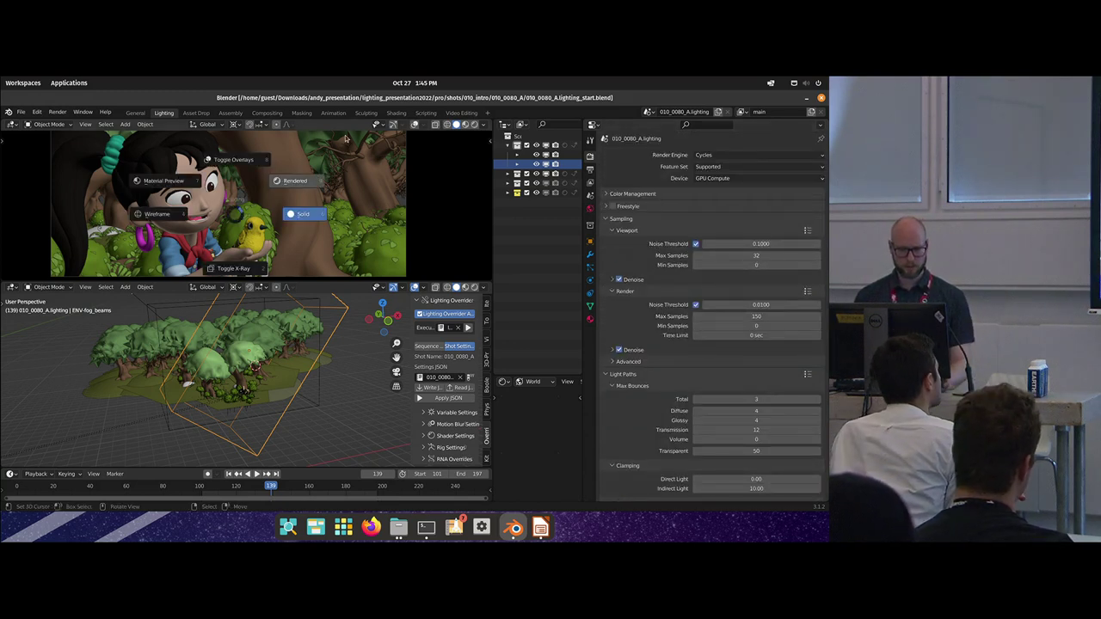
left_click(364, 136)
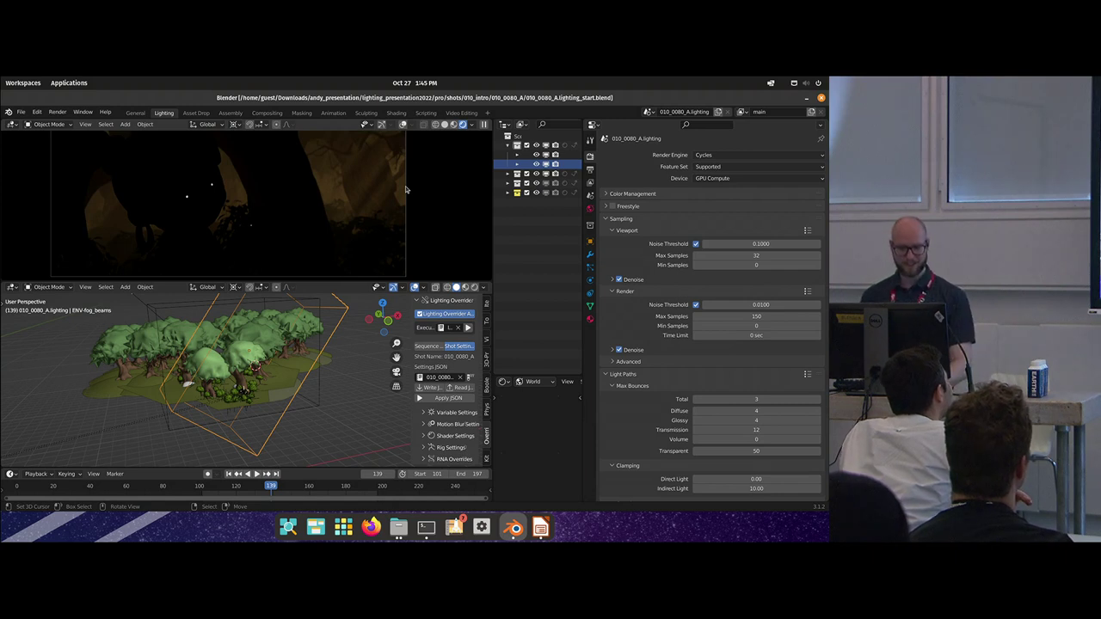
key("ctrl+space")
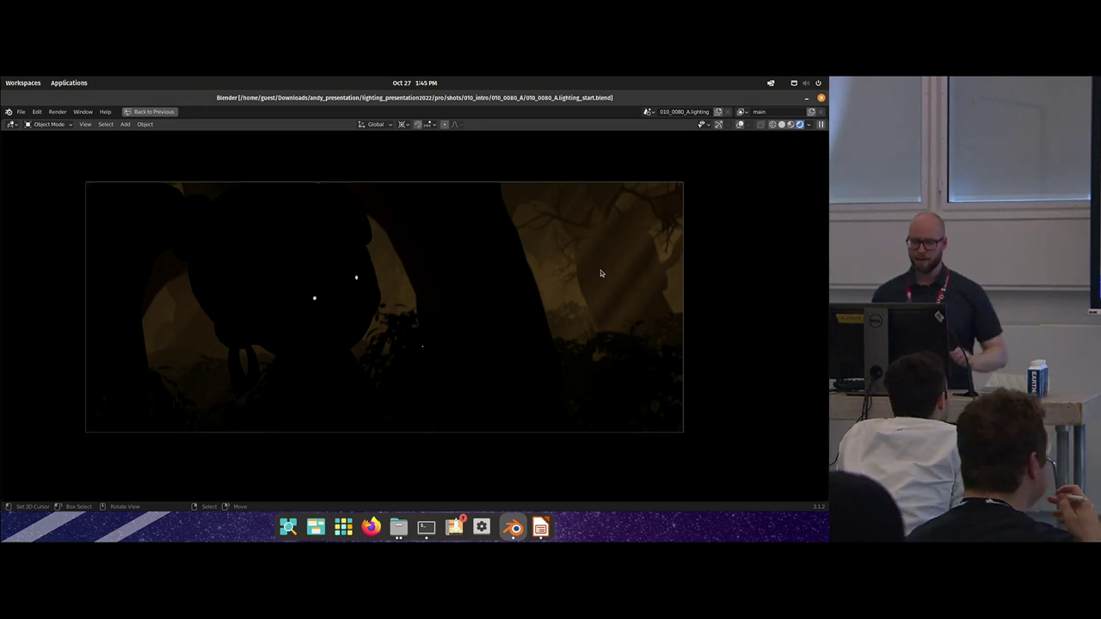
key("ctrl+alt+space")
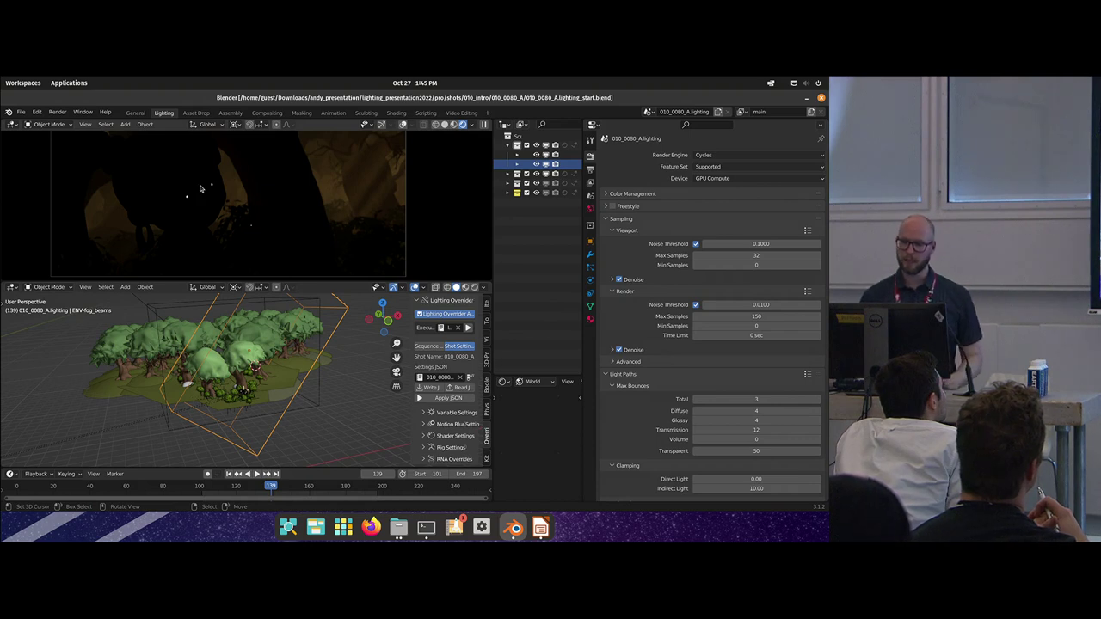
Step: Widen the outliner and hide the ENV-fog and ENV-fog_beams objects
left_click_drag(495, 206, 410, 206)
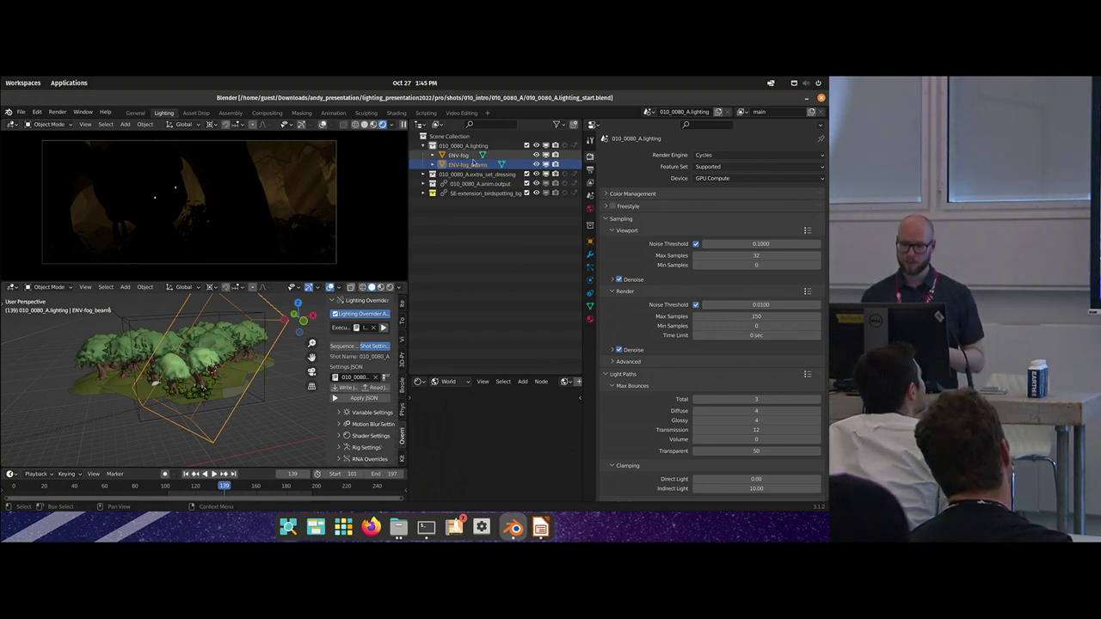
left_click(466, 156)
left_click(464, 164)
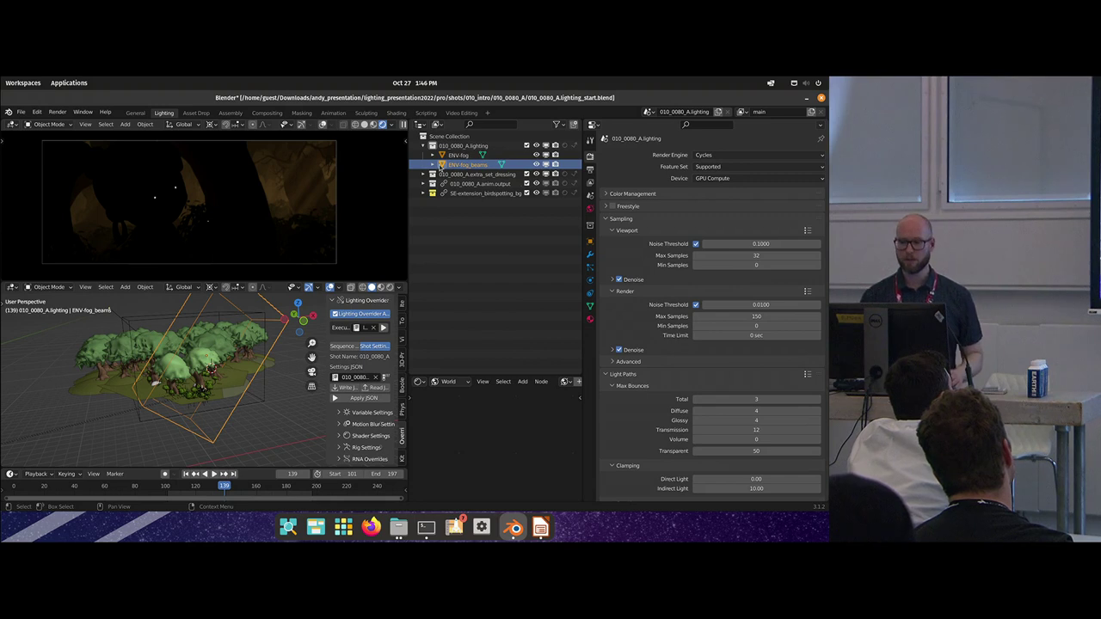
key("h")
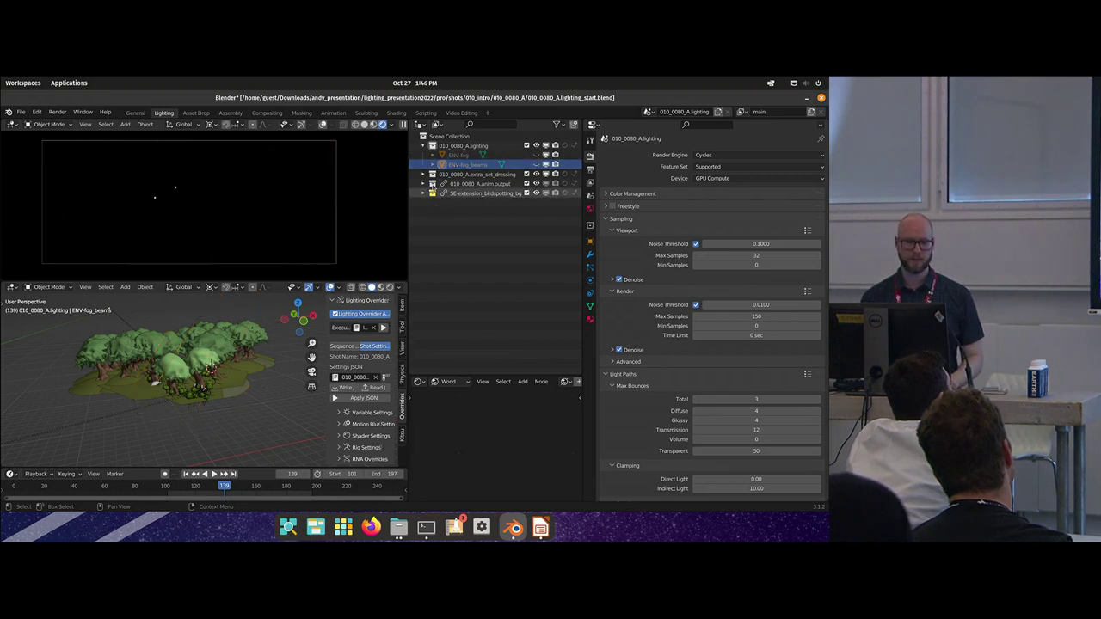
Step: Link the World.day world from templates.blend in the project's lib/lgt folder
key("F4")
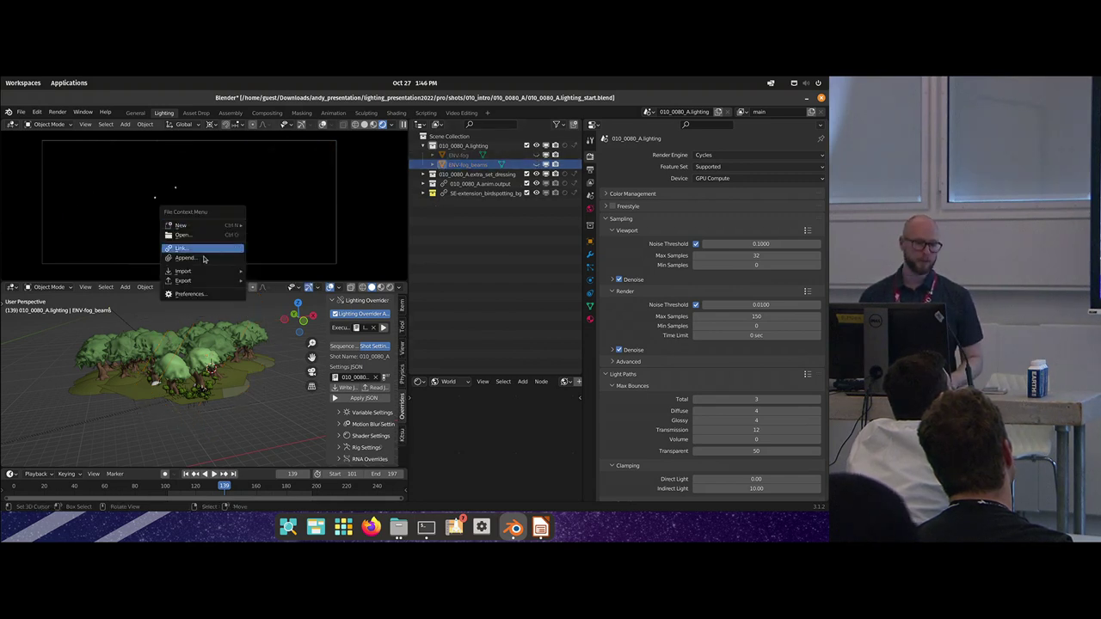
left_click(211, 248)
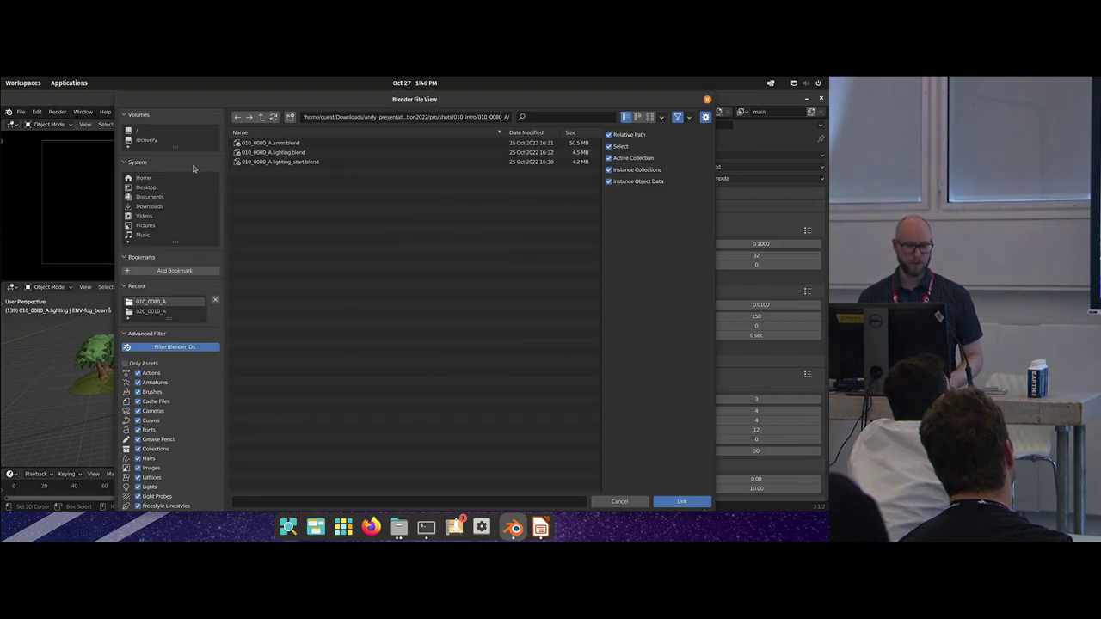
left_click(260, 117)
left_click(261, 116)
left_click(261, 117)
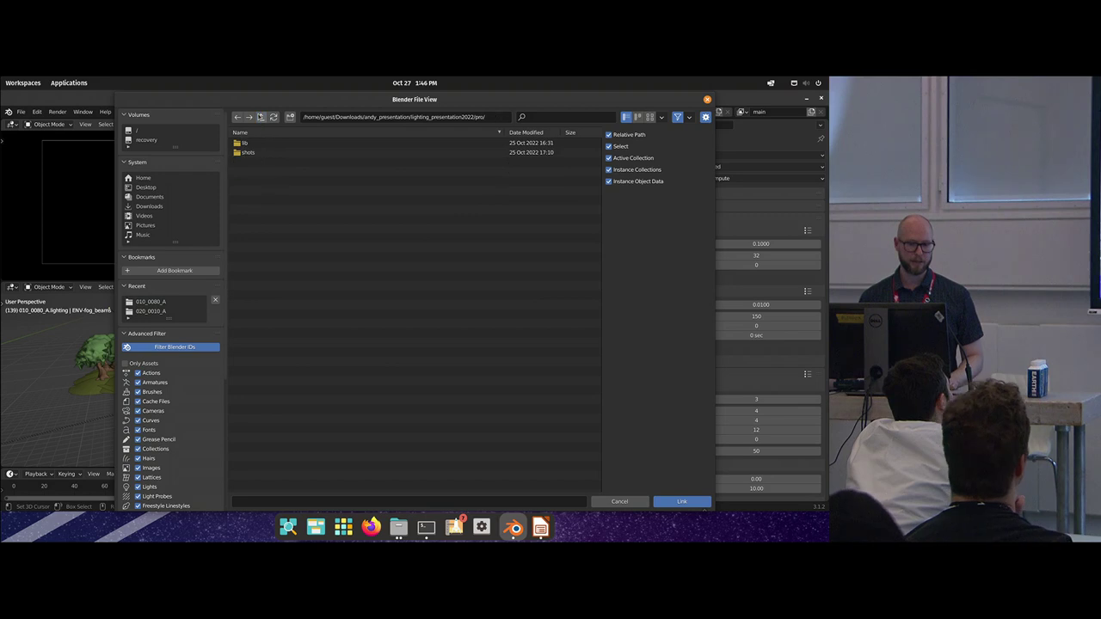
double_click(253, 143)
left_click(260, 172)
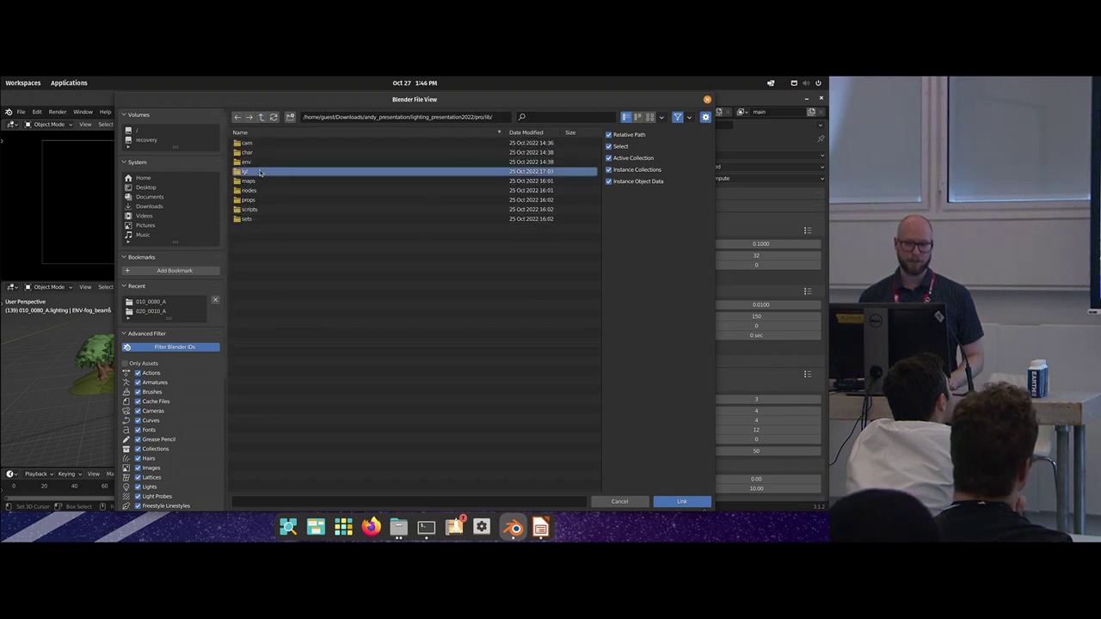
double_click(260, 172)
left_click(292, 144)
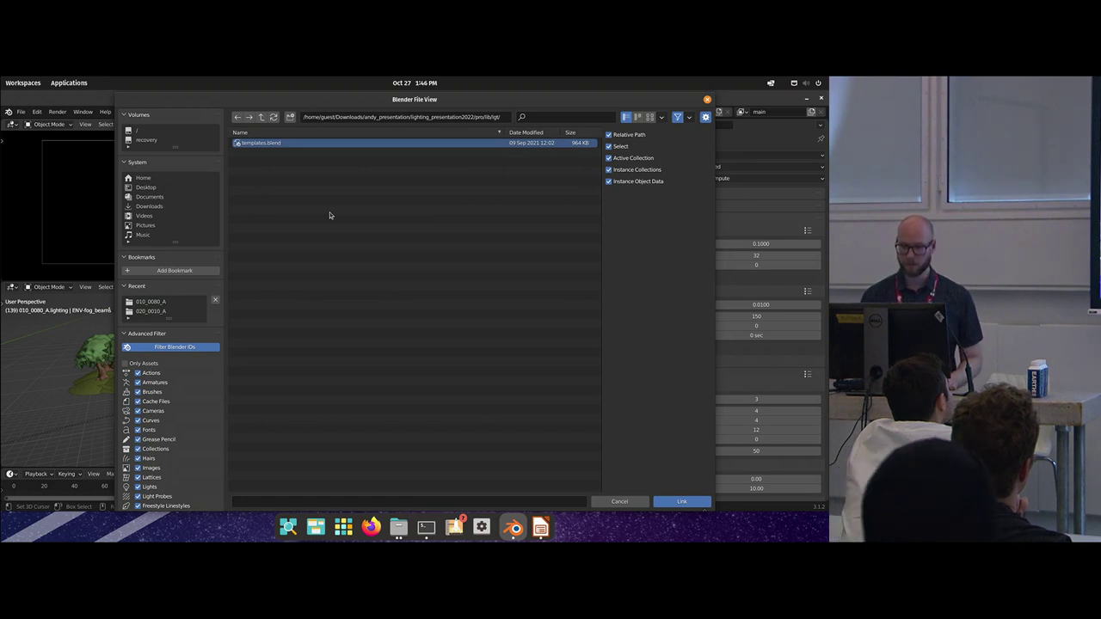
double_click(274, 149)
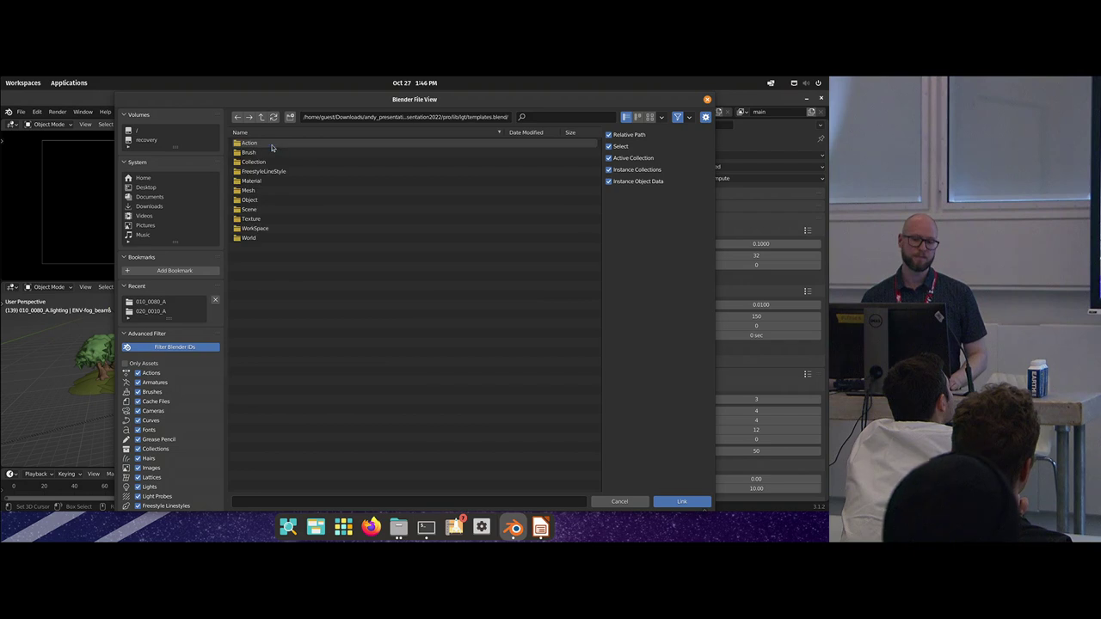
double_click(251, 236)
left_click(275, 144)
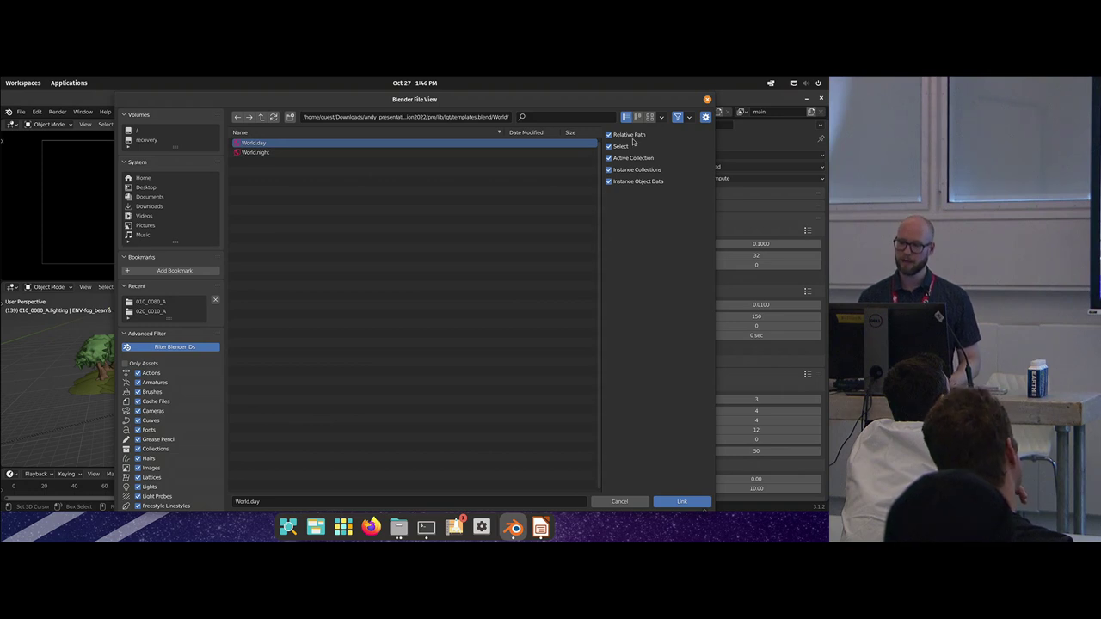
key("Return")
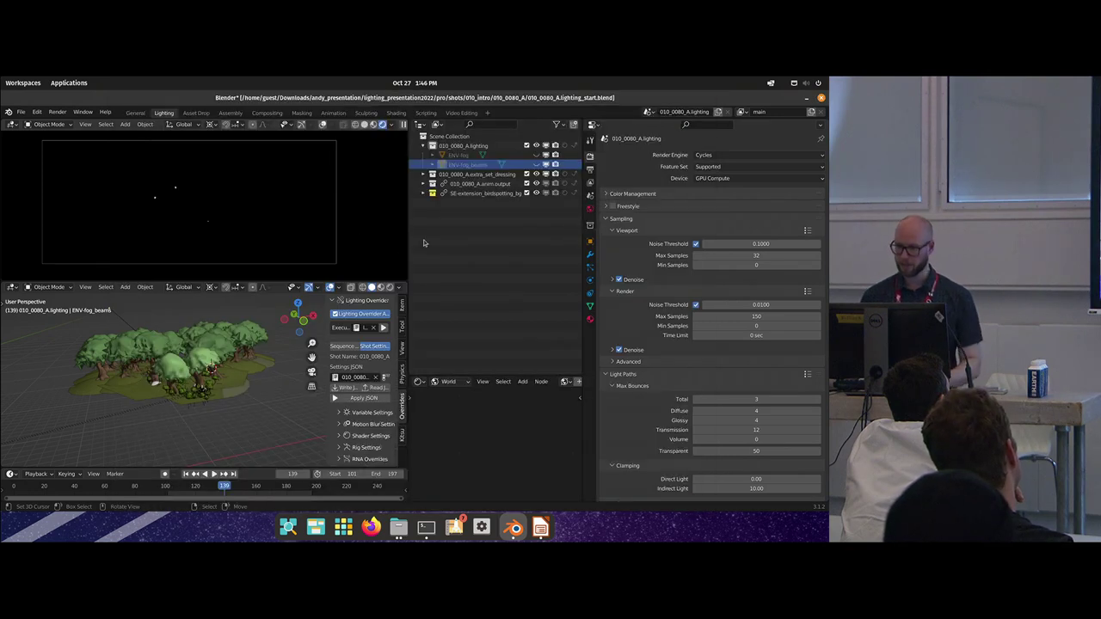
Step: Assign the linked World.day as the scene's world
left_click(589, 209)
left_click(605, 156)
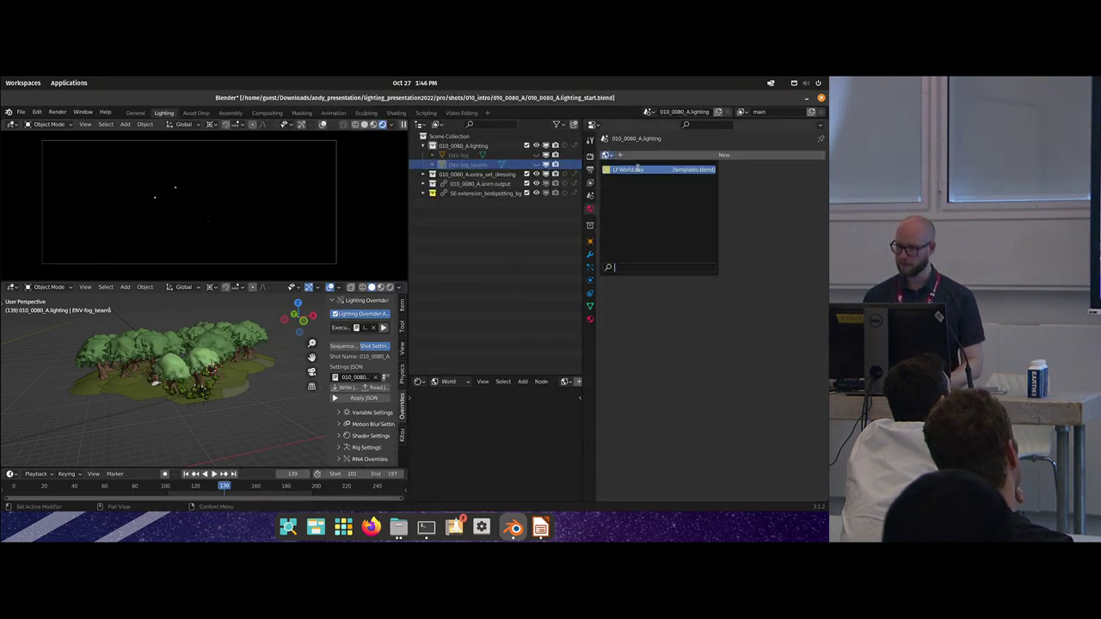
key("Return")
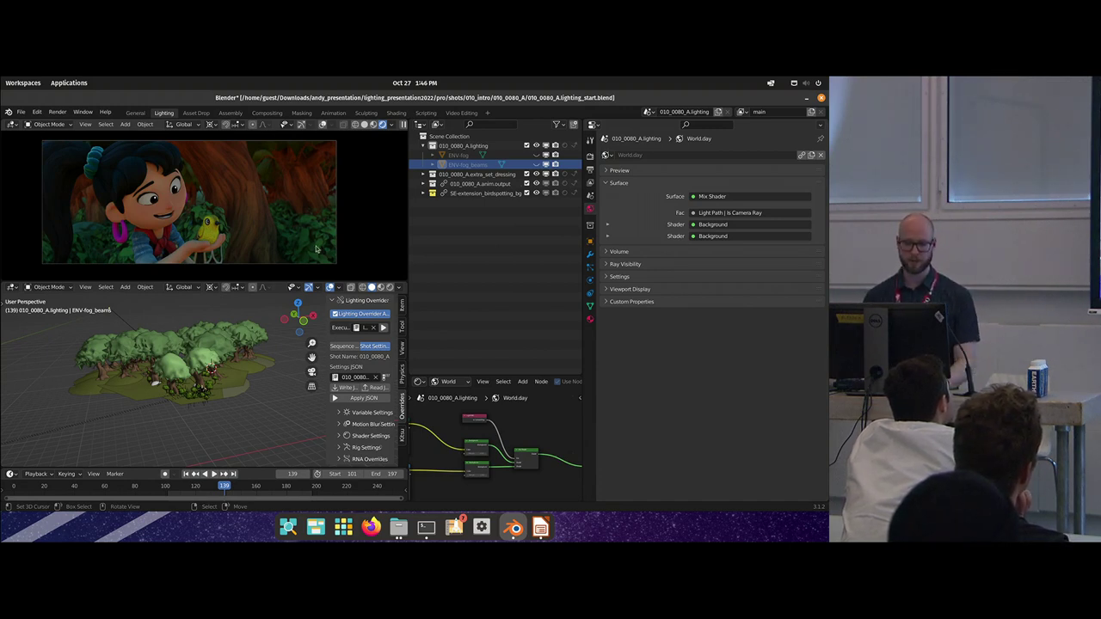
Step: Examine the full World.day node tree in a maximized shader editor and restore the previous layout
key("ctrl+space")
middle_click_drag(368, 295, 610, 277)
scroll(610, 277, "down", 5)
middle_click_drag(343, 347, 526, 290)
scroll(550, 301, "down", 5)
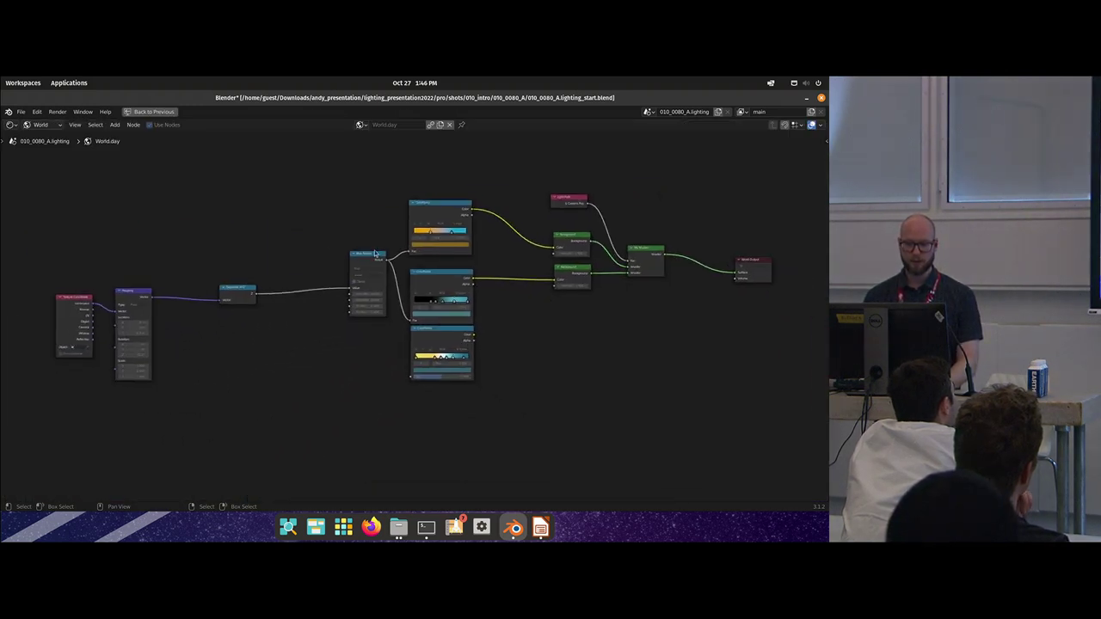
key("ctrl+space")
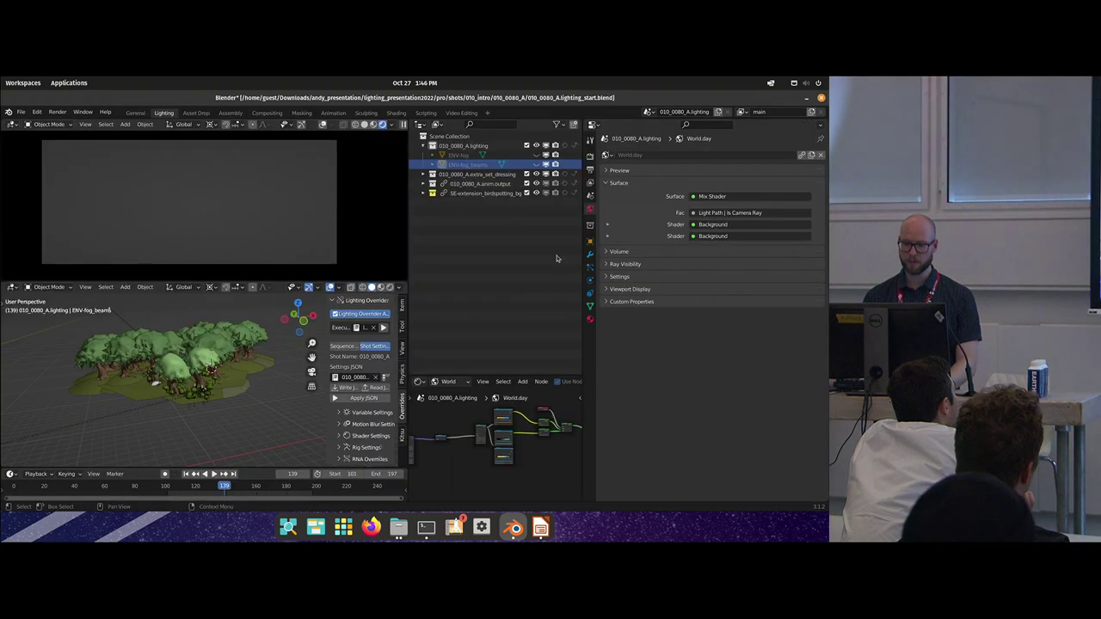
Step: Enlarge the shader editor and preview the black-to-teal ColorRamp through a Viewer, inspecting the sky outside the camera view
scroll(512, 423, "up", 1)
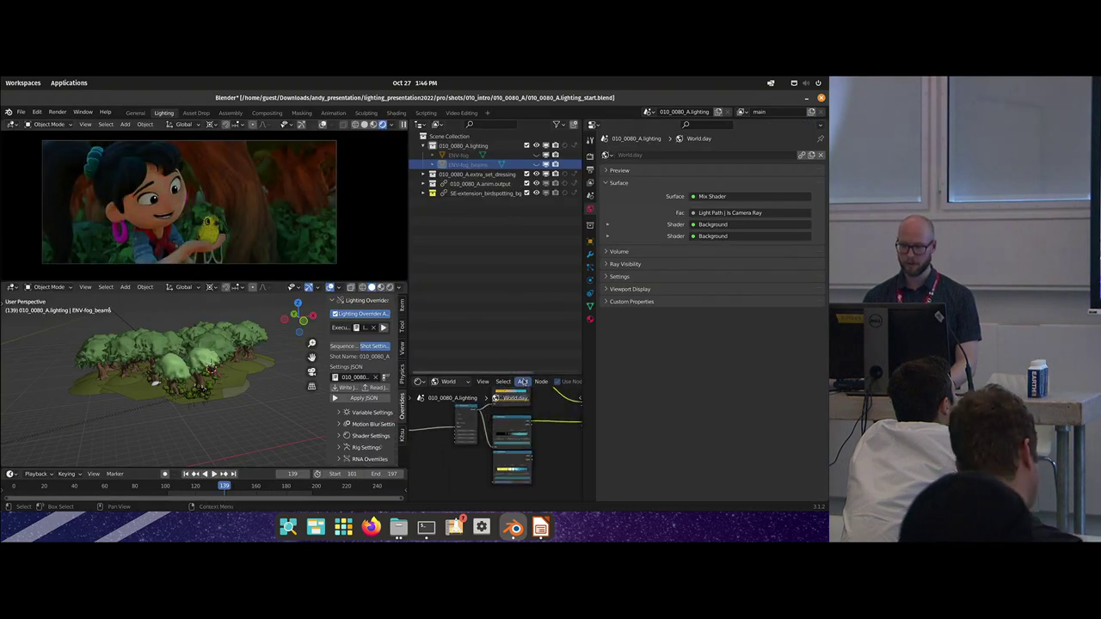
left_click_drag(523, 374, 529, 266)
scroll(539, 377, "up", 4)
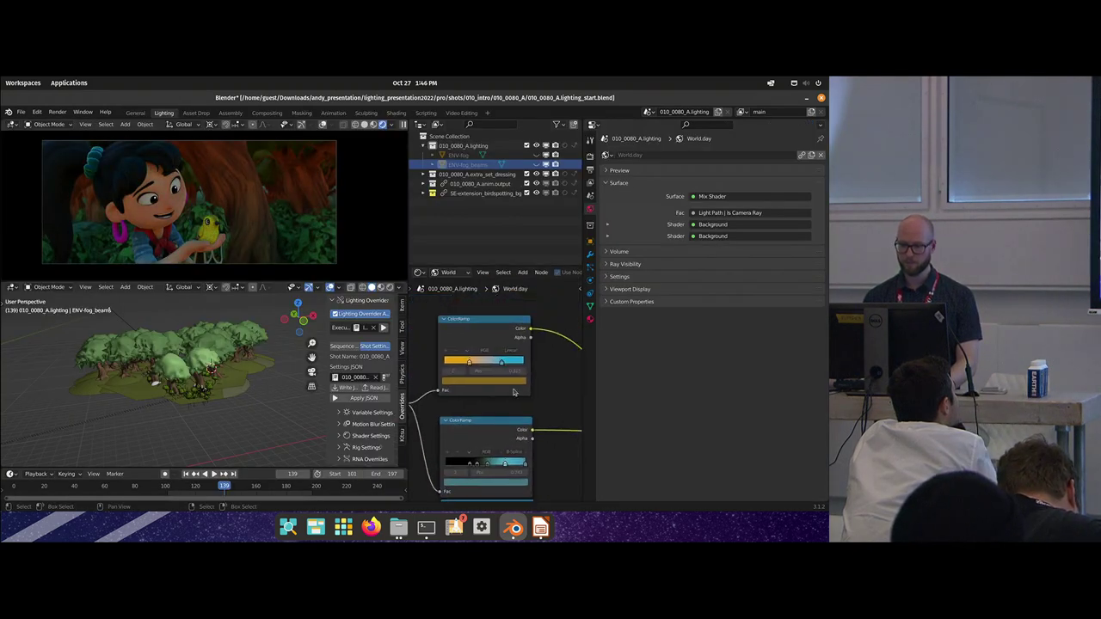
left_click(479, 379, "ctrl+shift")
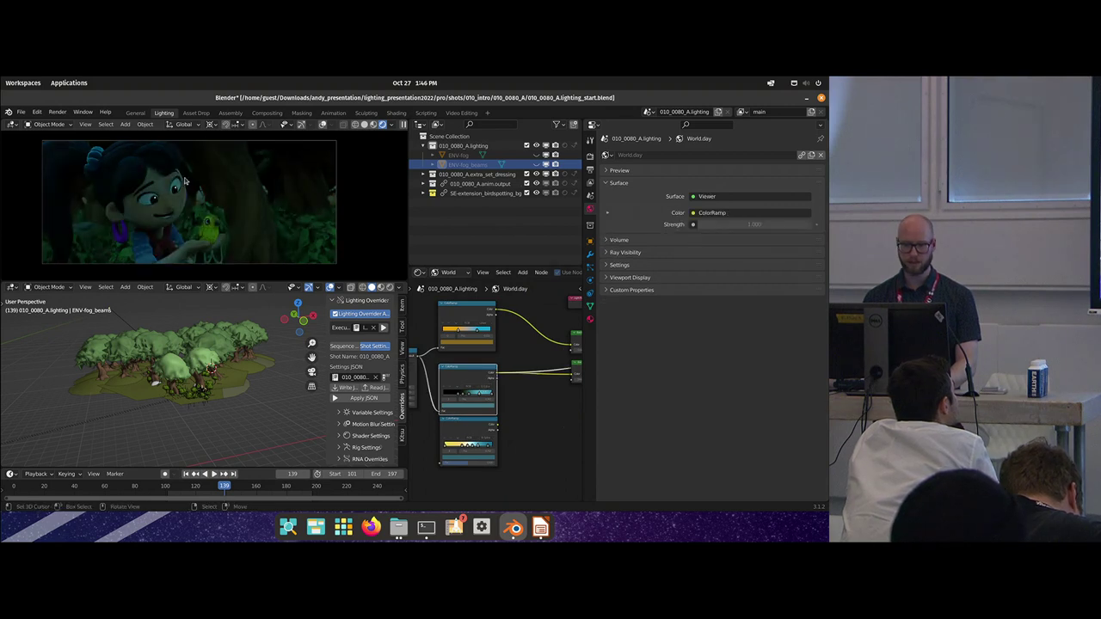
key("KP_0")
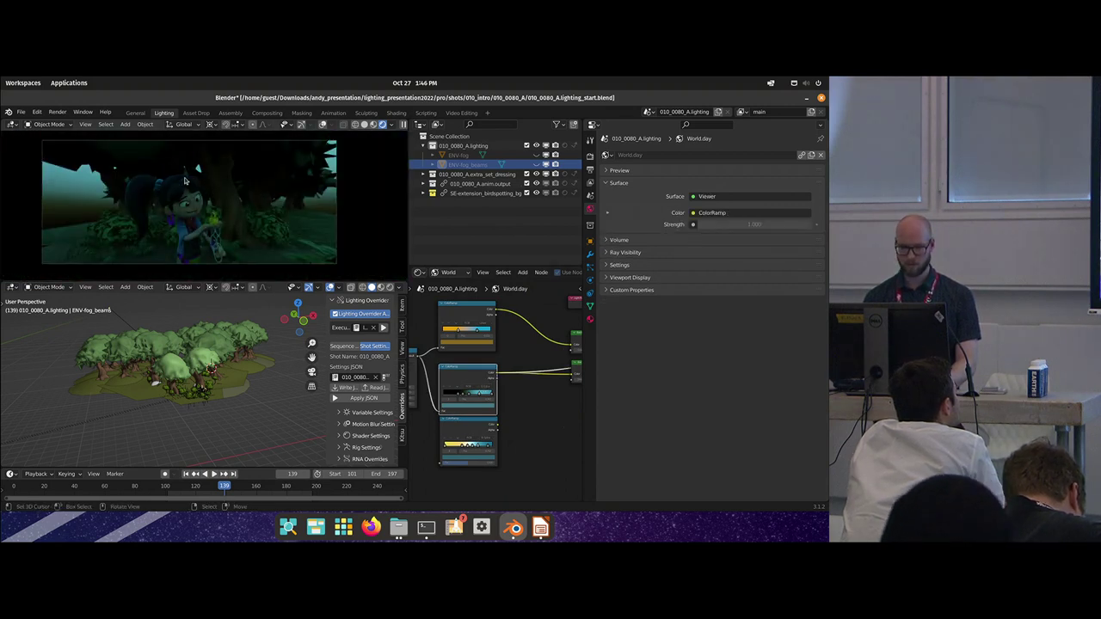
mouse_move(284, 182)
middle_mouse_down()
mouse_move(159, 216)
mouse_move(275, 193)
middle_mouse_up()
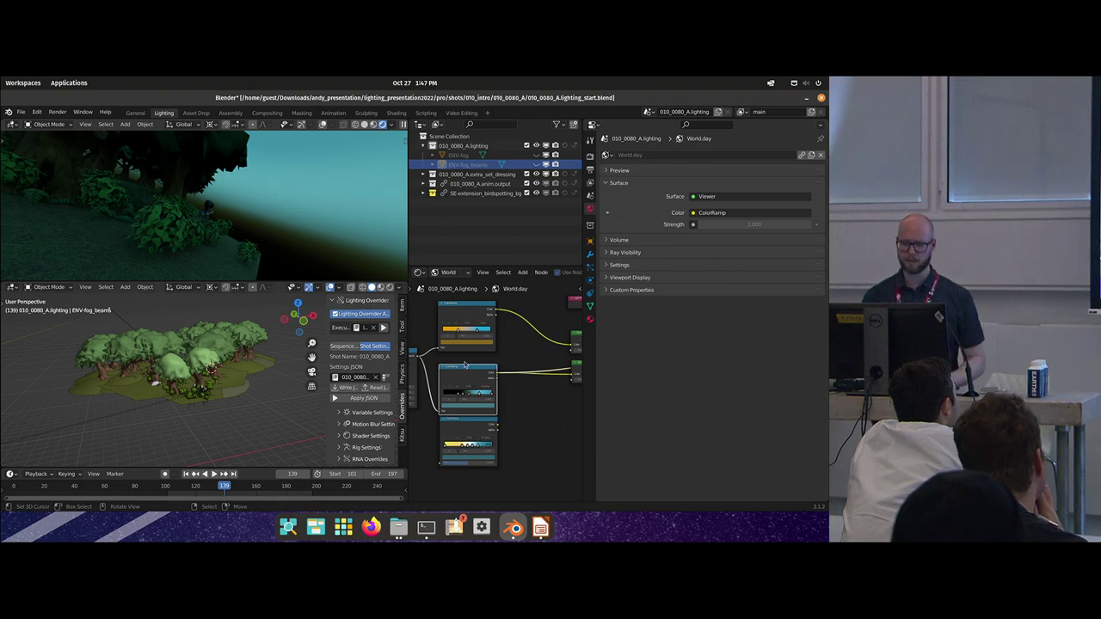
Step: Preview the orange-to-blue ColorRamp as the world surface, inspect the set from outside, and return to the camera view
left_click(471, 313, "ctrl+shift")
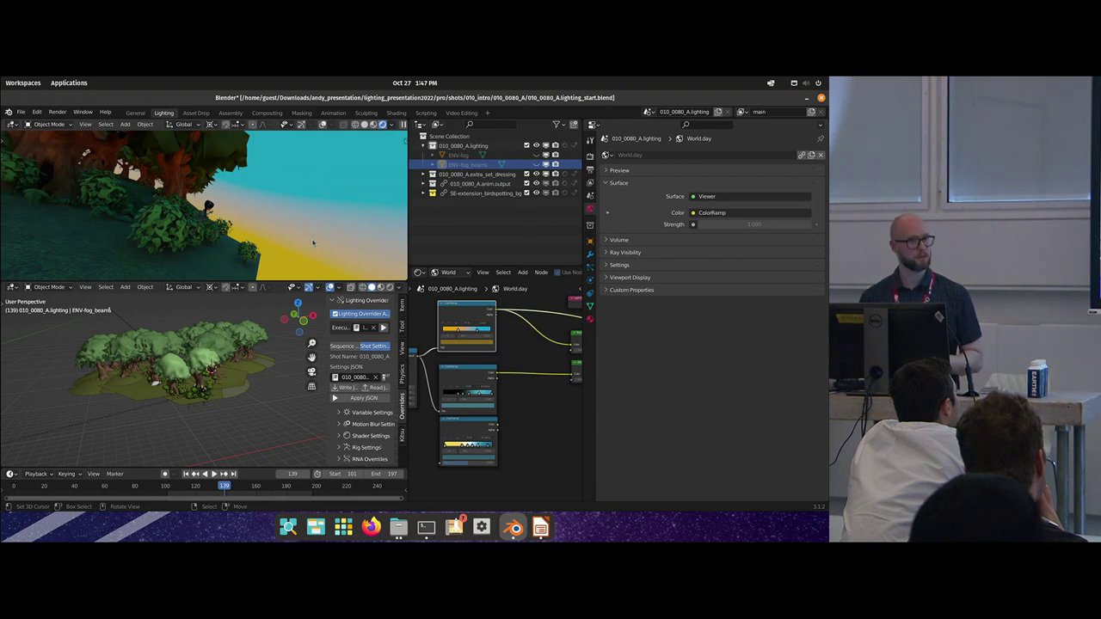
key("KP_0")
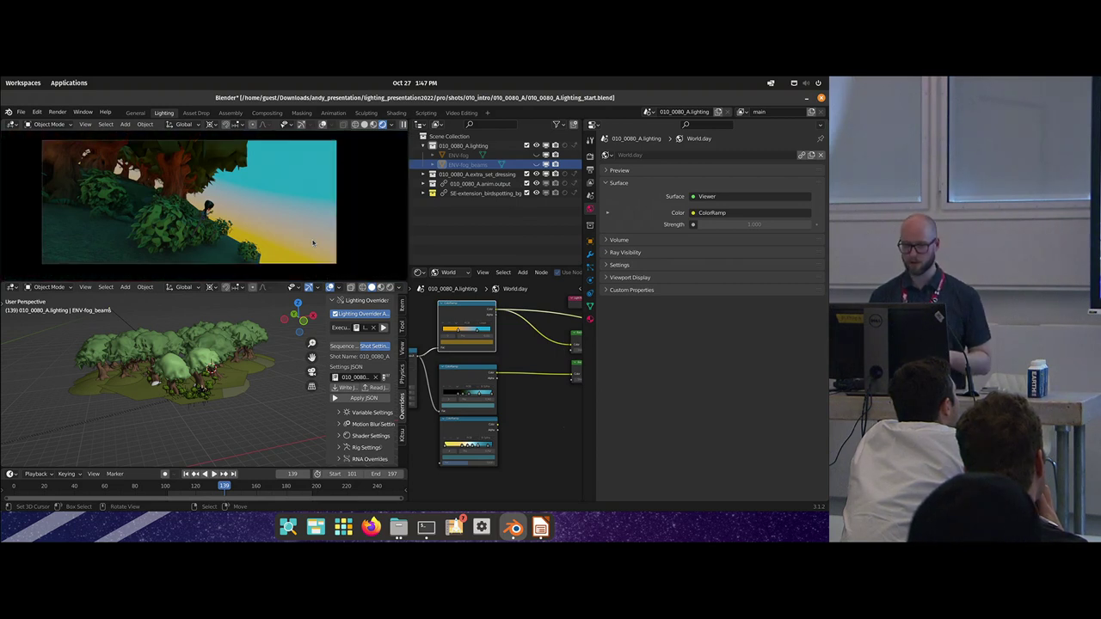
middle_click_drag(207, 226, 259, 225)
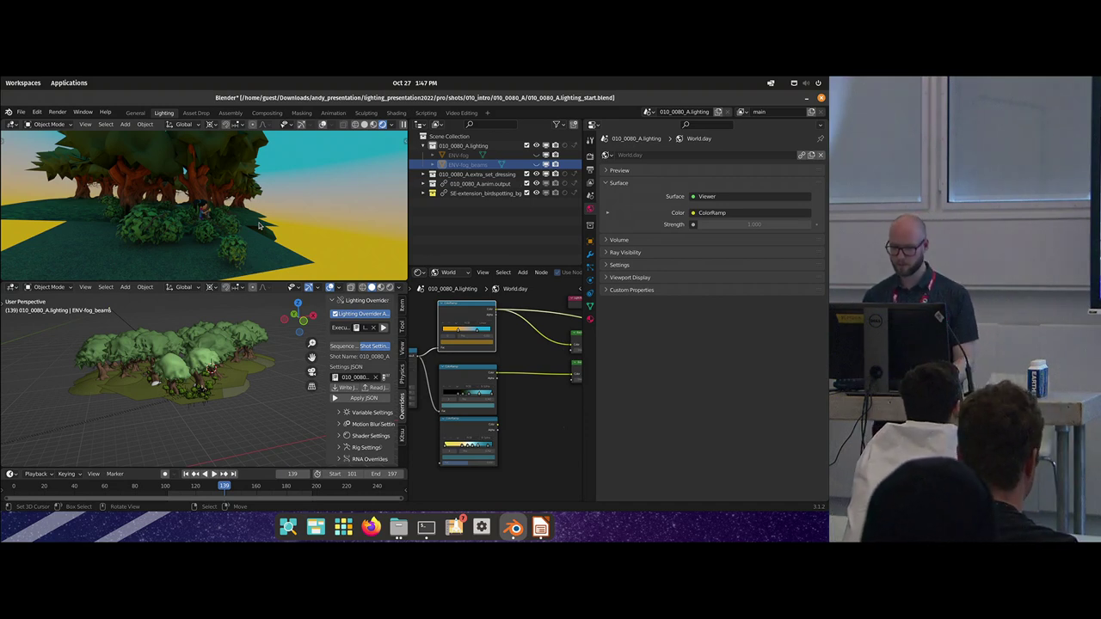
key("KP_0")
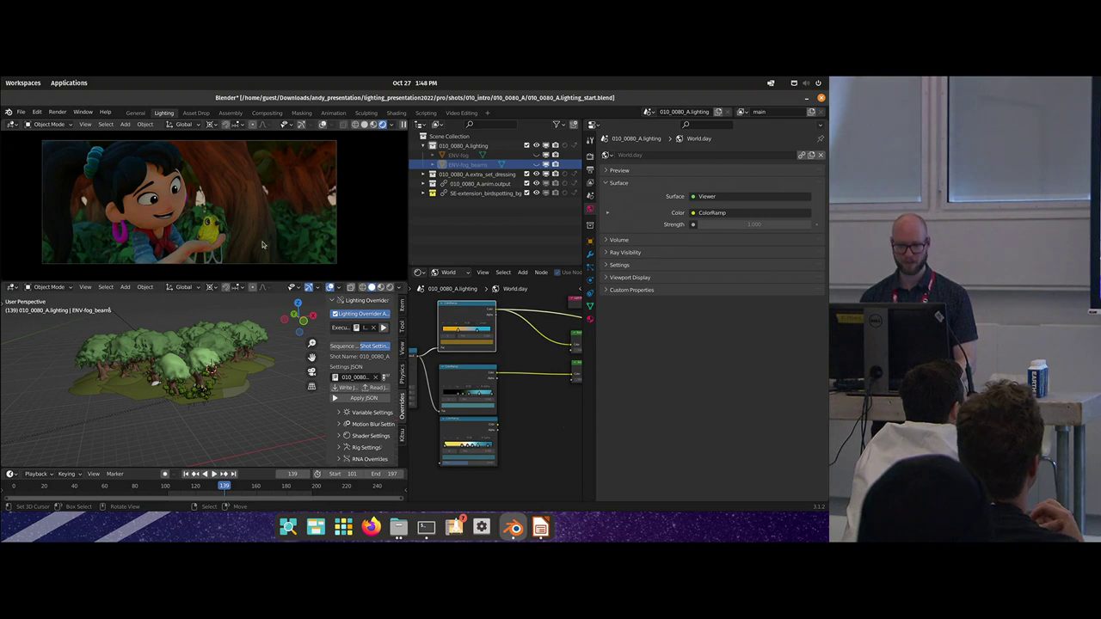
Step: Add an area light near the character in the lower viewport
middle_click_drag(203, 399, 174, 402)
scroll(204, 421, "up", 4)
key("shift+a")
key("Escape")
scroll(196, 389, "up", 4)
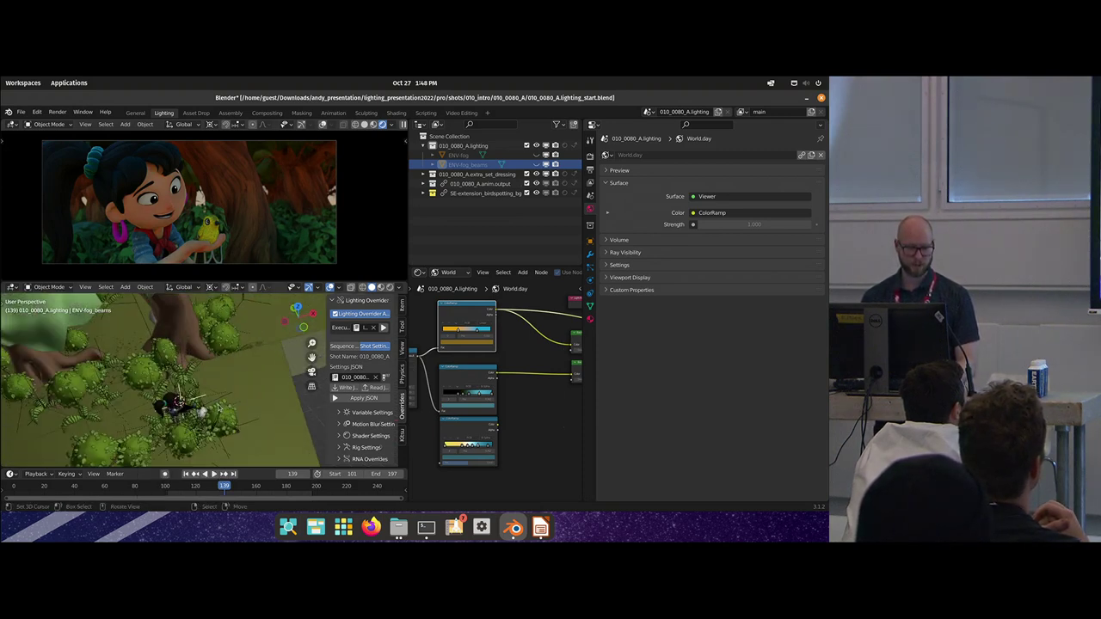
key("shift+a")
mouse_move(224, 322)
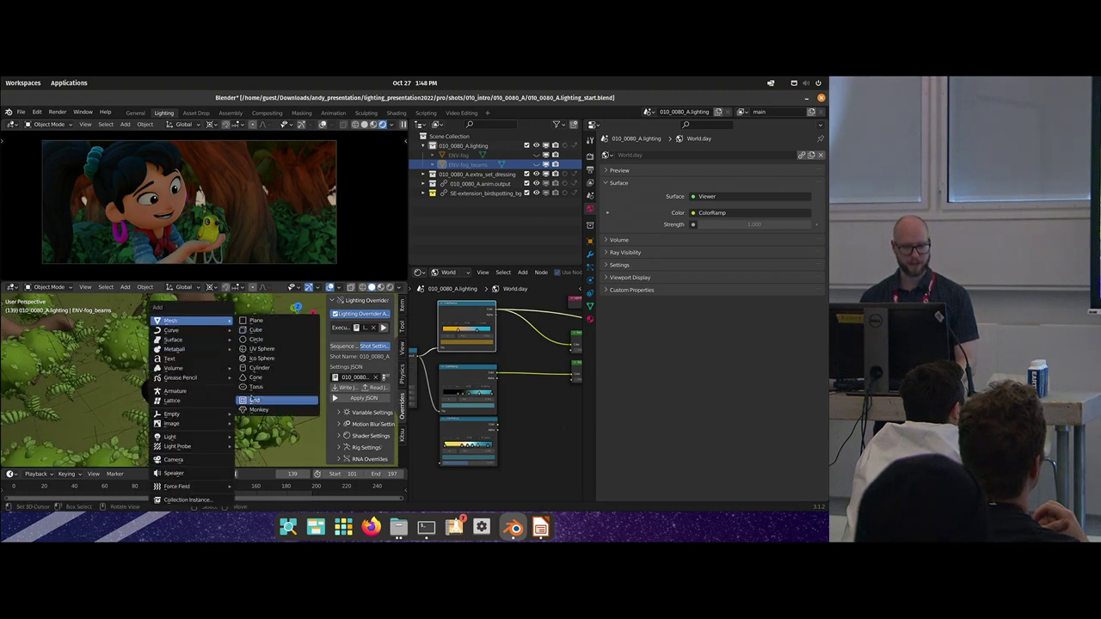
mouse_move(191, 436)
left_click(263, 470)
Step: Raise the new area light about 0.63 m along the global Z axis, above the character
middle_click_drag(250, 452, 241, 415)
key("g")
key("z")
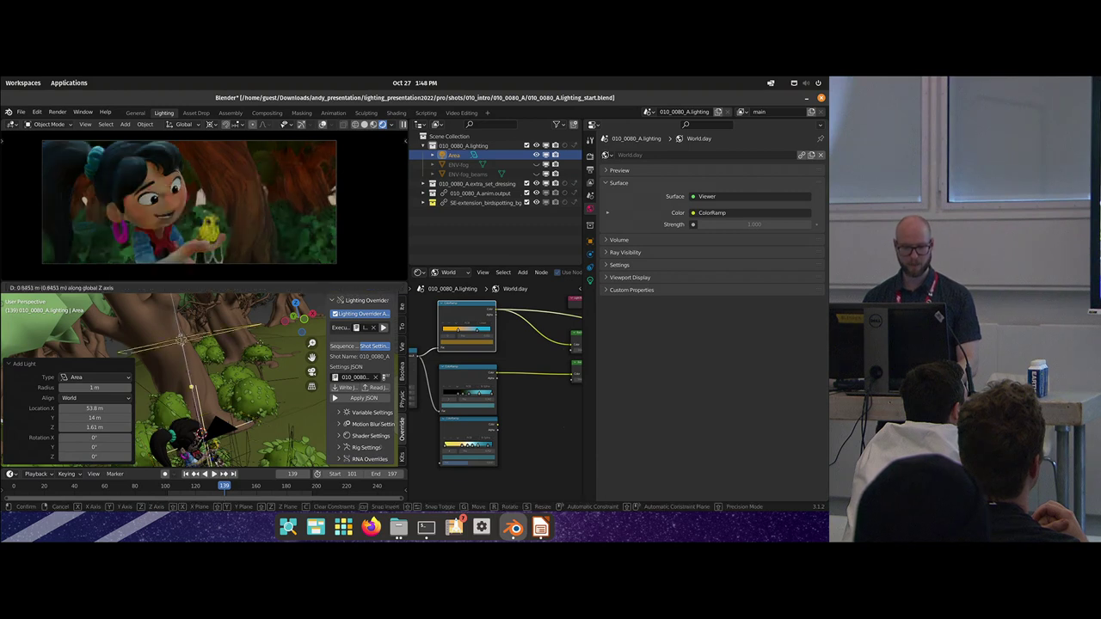
left_click(244, 360)
middle_click_drag(250, 372, 267, 386)
key("ctrl+space")
key("w")
key("Escape")
key("q")
key("ctrl+space")
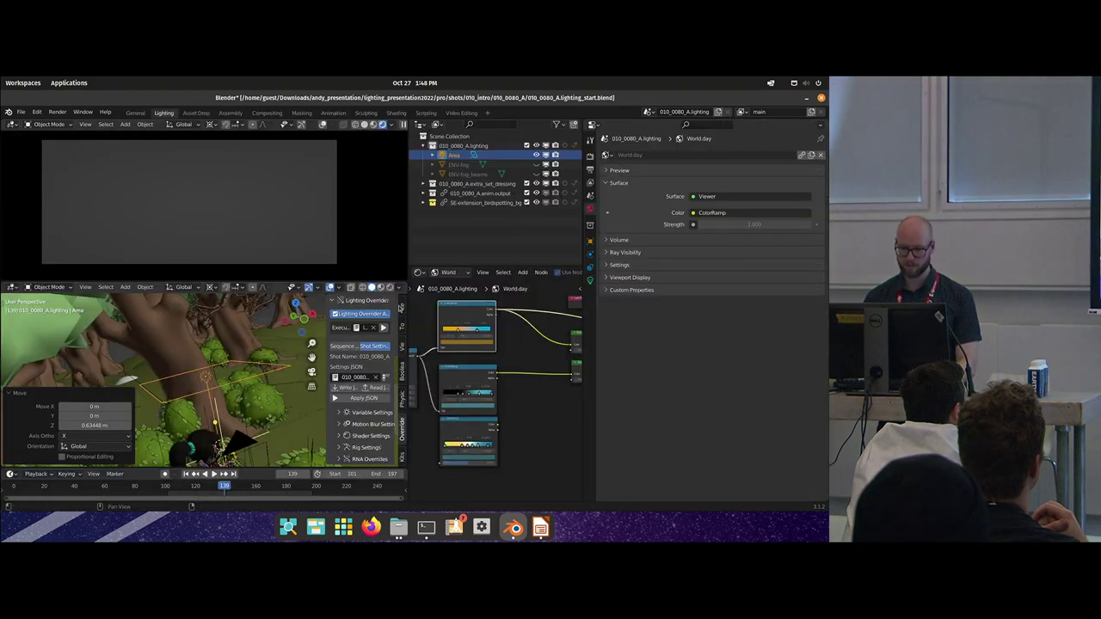
Step: Set the area light's shape to Disk
left_click(590, 280)
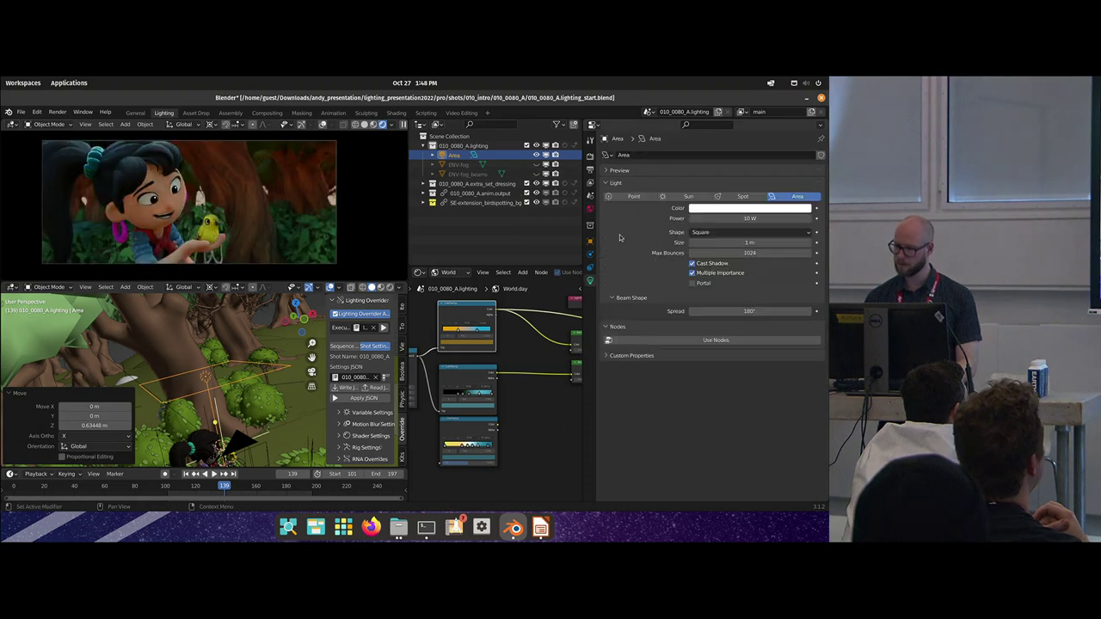
left_click(732, 231)
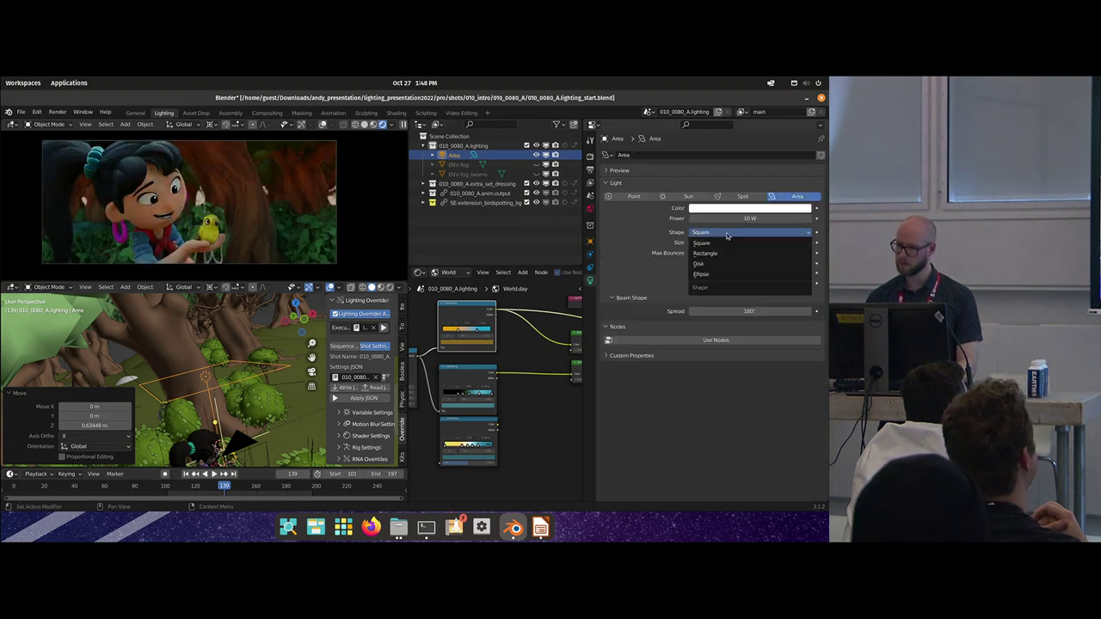
left_click(699, 264)
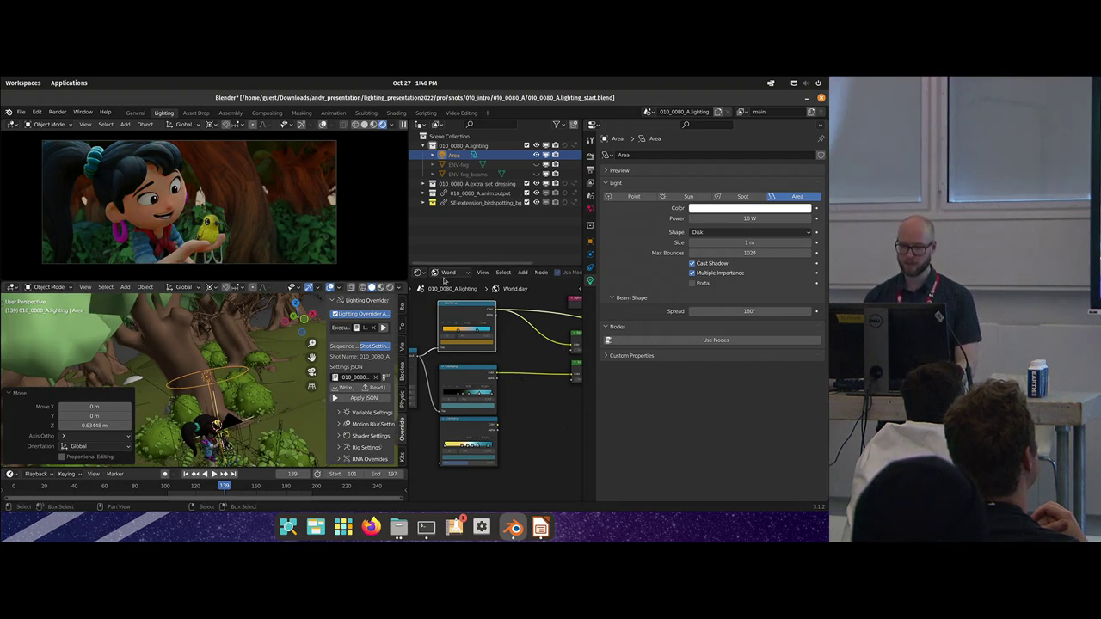
Step: Switch the shader editor from World to Object shading and enable nodes on the area light
left_click(447, 272)
left_click(455, 294)
left_click(449, 273)
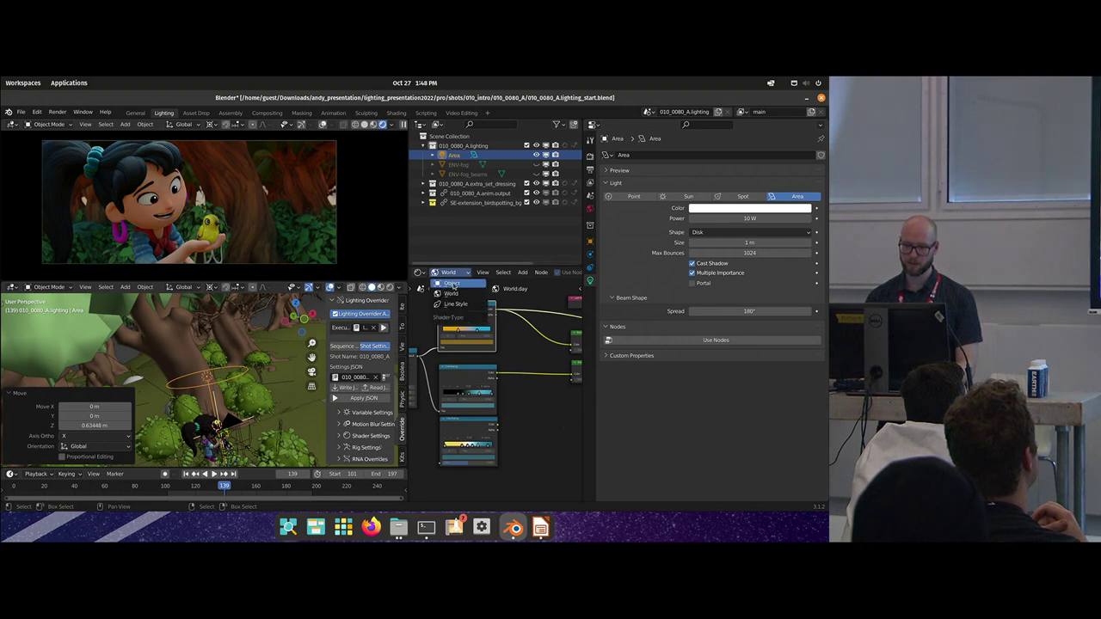
left_click(452, 283)
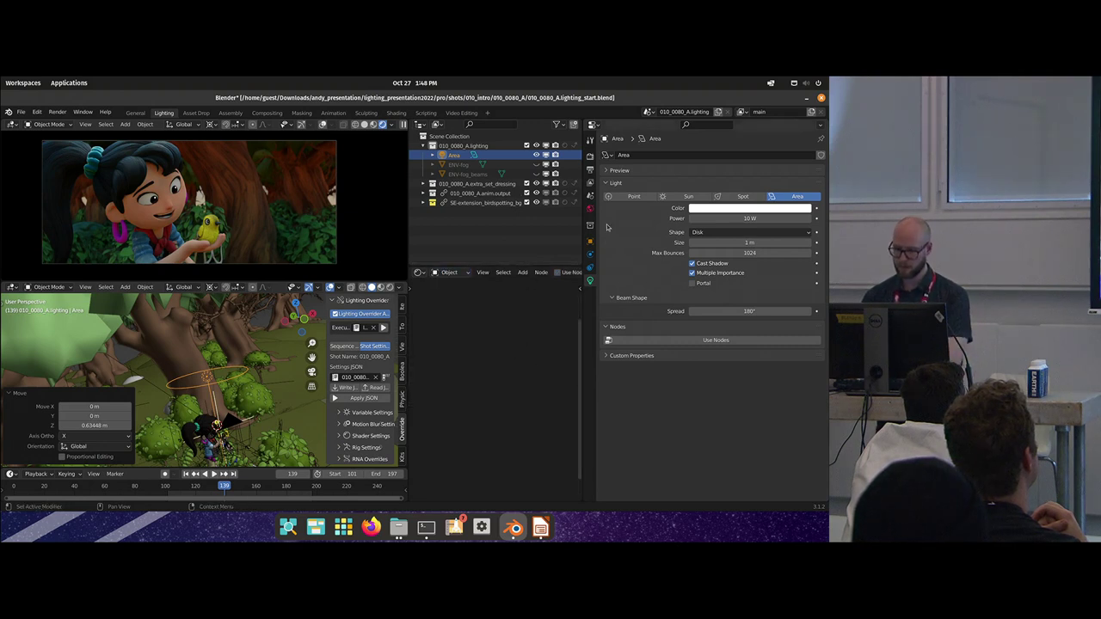
left_click(654, 340)
key("Home")
Step: Add the VAR-colors_lights.day node group and connect its Fill output to the Emission color
key("shift+a")
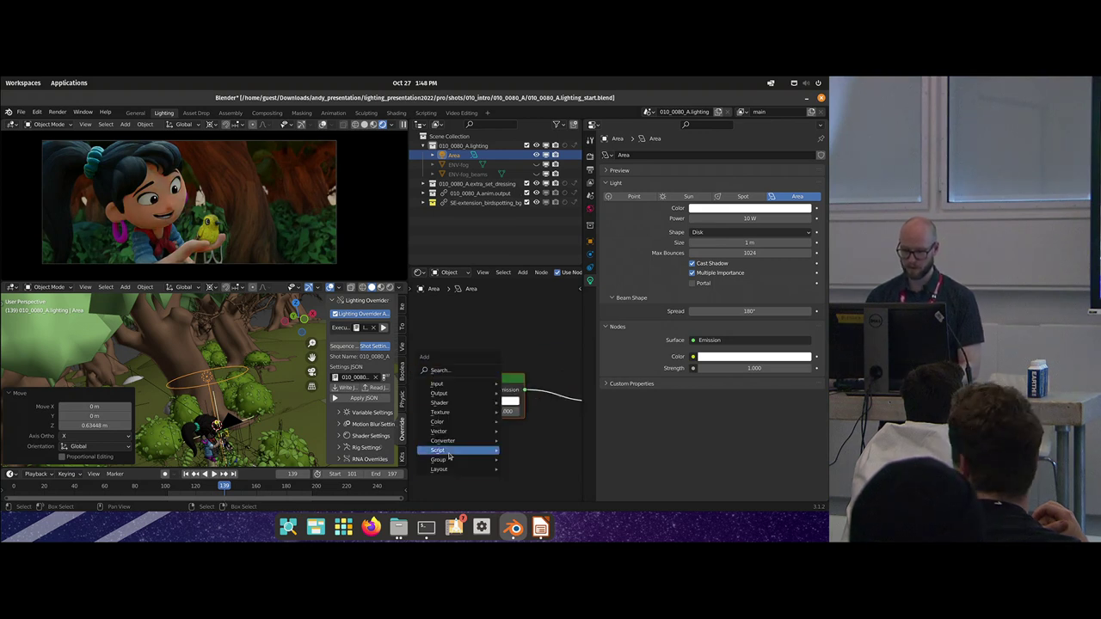
mouse_move(443, 459)
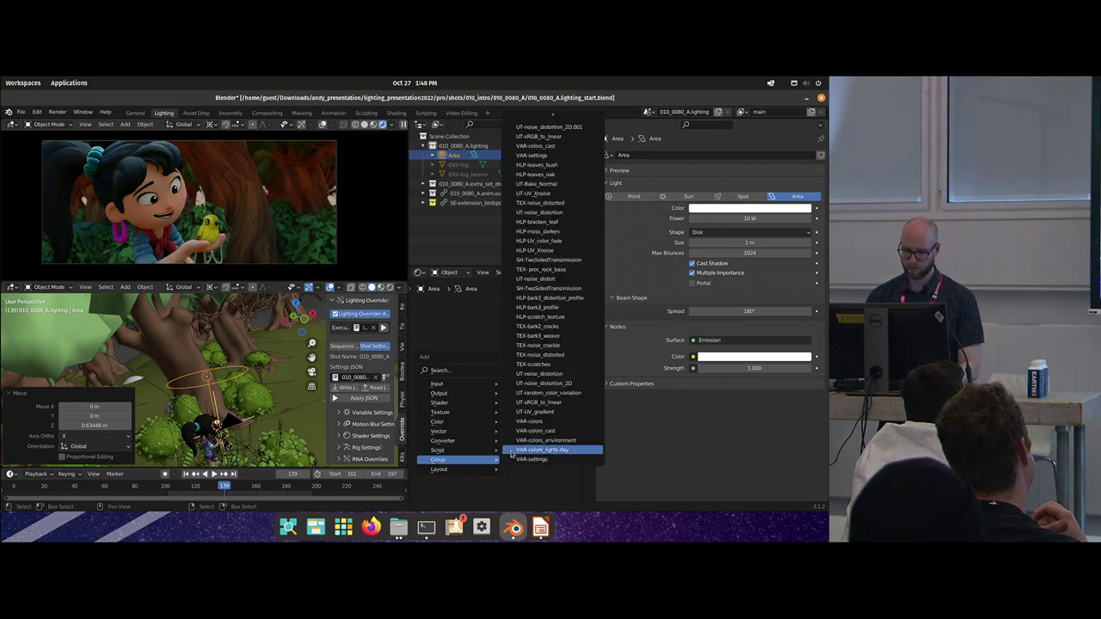
left_click(567, 451)
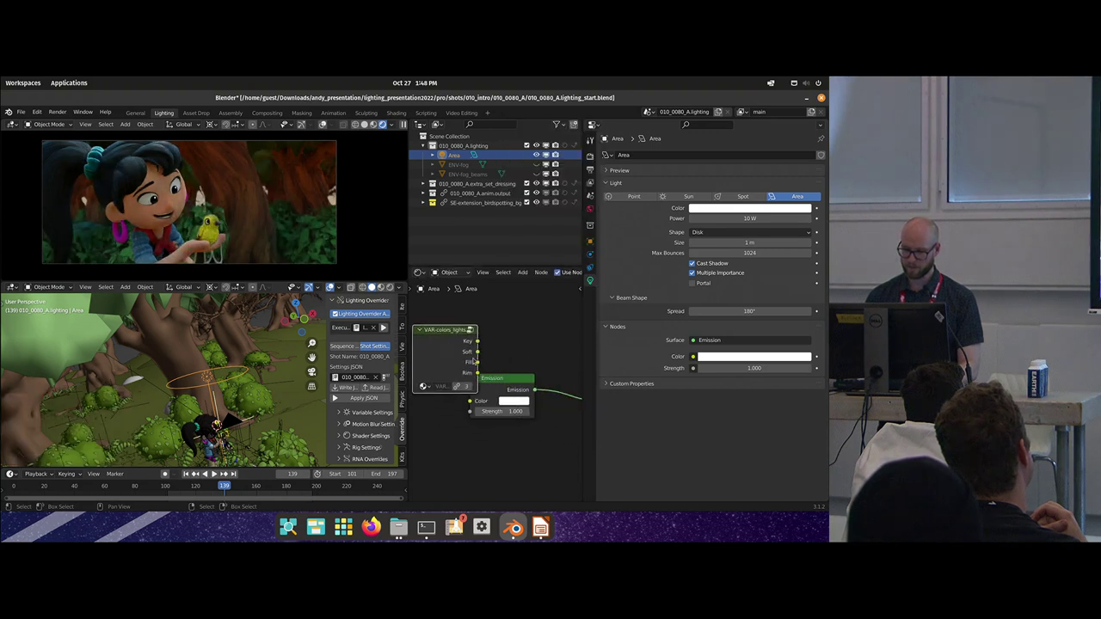
left_click(433, 380)
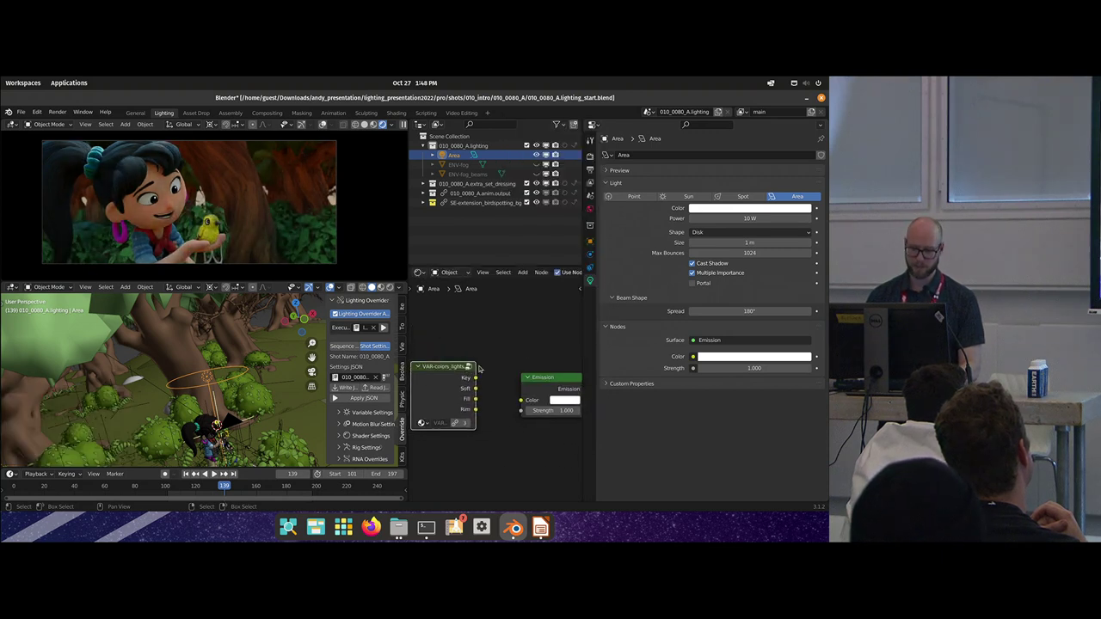
left_click_drag(478, 405, 522, 398)
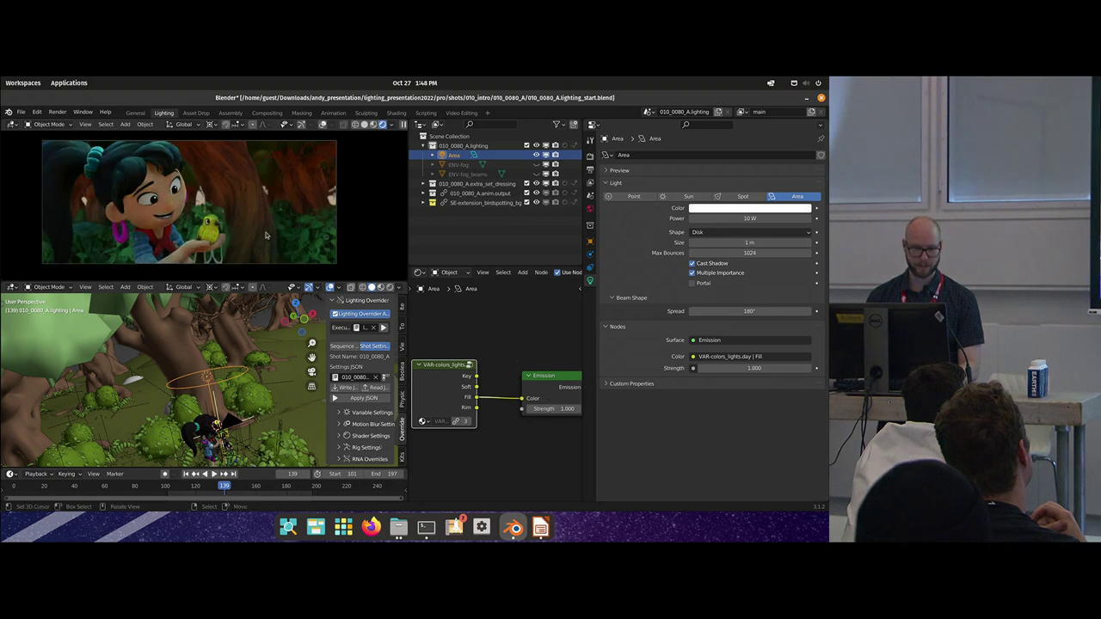
Step: Set the area light's power to 2 W
left_click(730, 222)
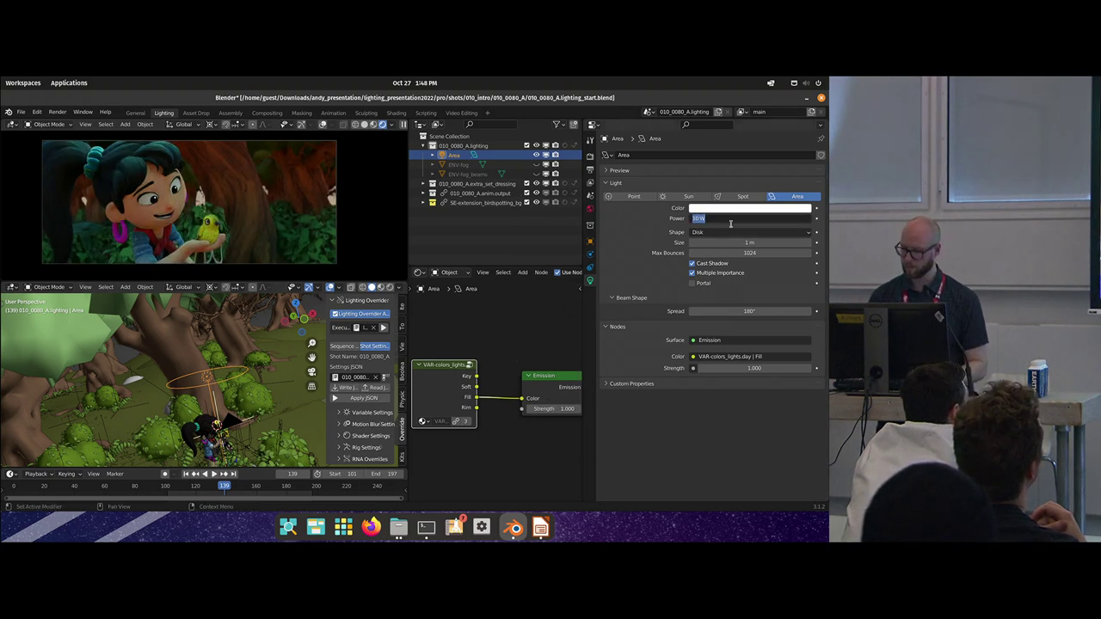
type("2")
key("Return")
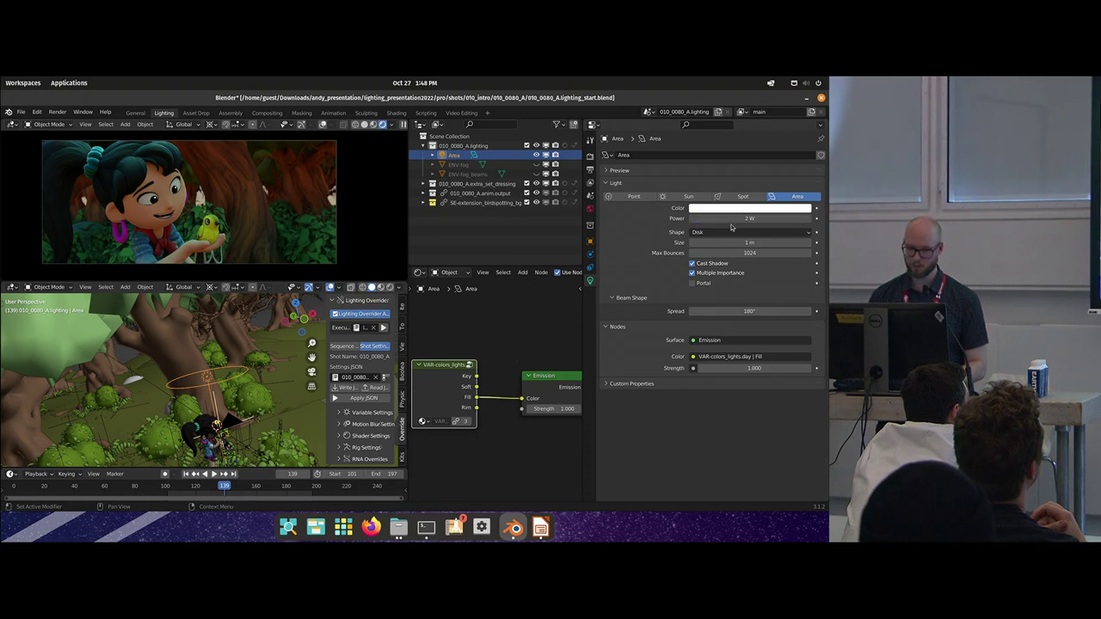
Step: Raise the disk light about 0.79 m further along the global Z axis
key("g")
key("z")
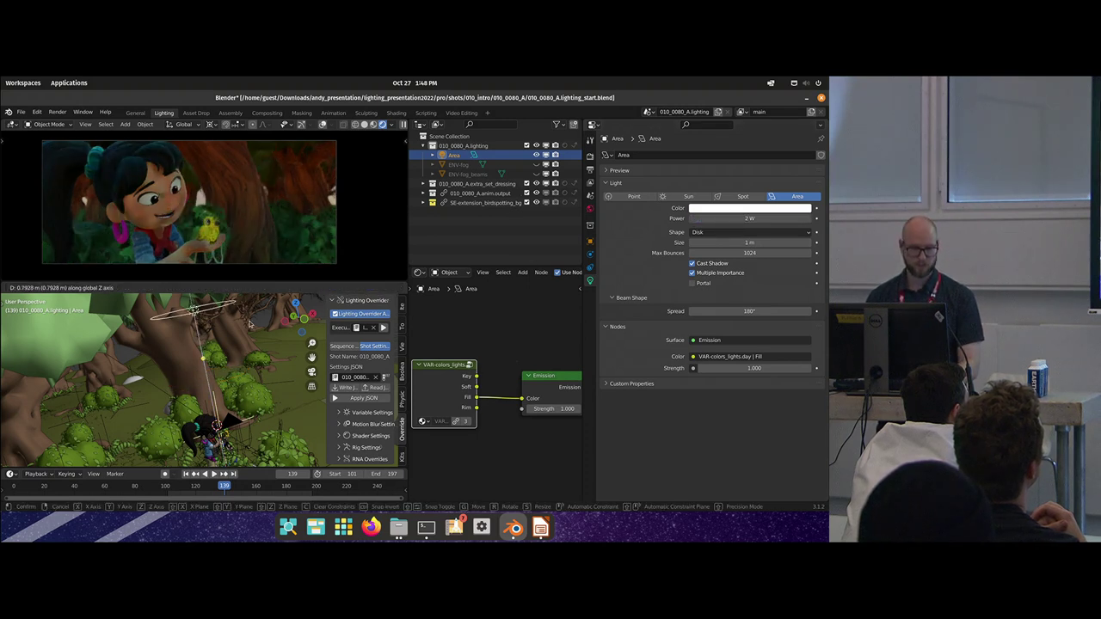
left_click(225, 344)
middle_click_drag(226, 344, 234, 369)
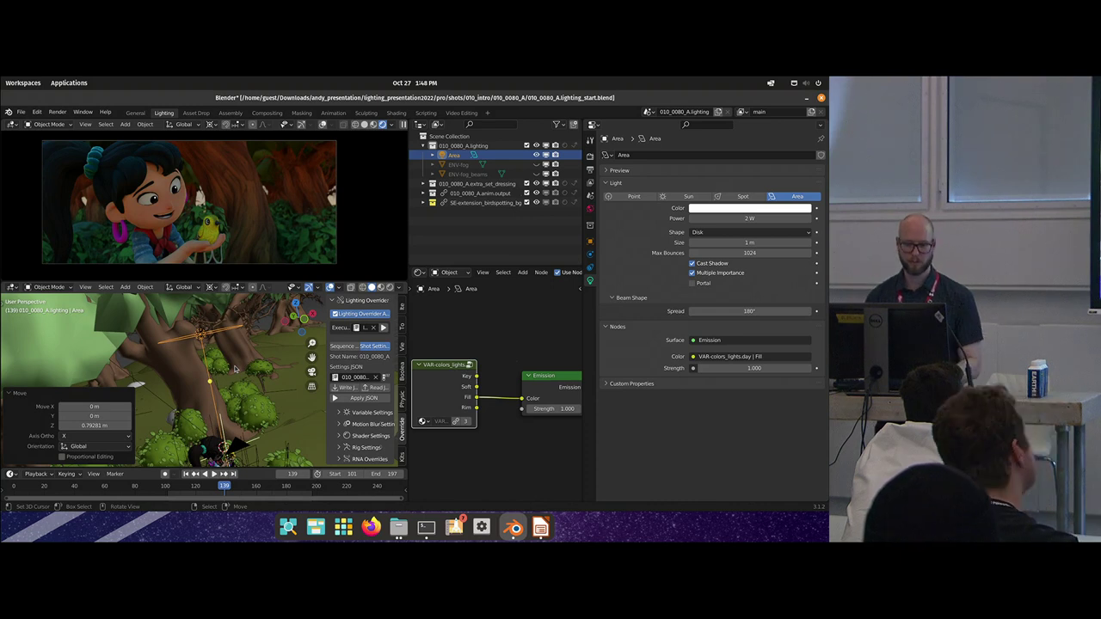
Step: Duplicate the disk light, angle the copy toward the character from the side, and shrink its size to about 0.764 m
middle_click_drag(235, 369, 215, 348)
key("shift+d")
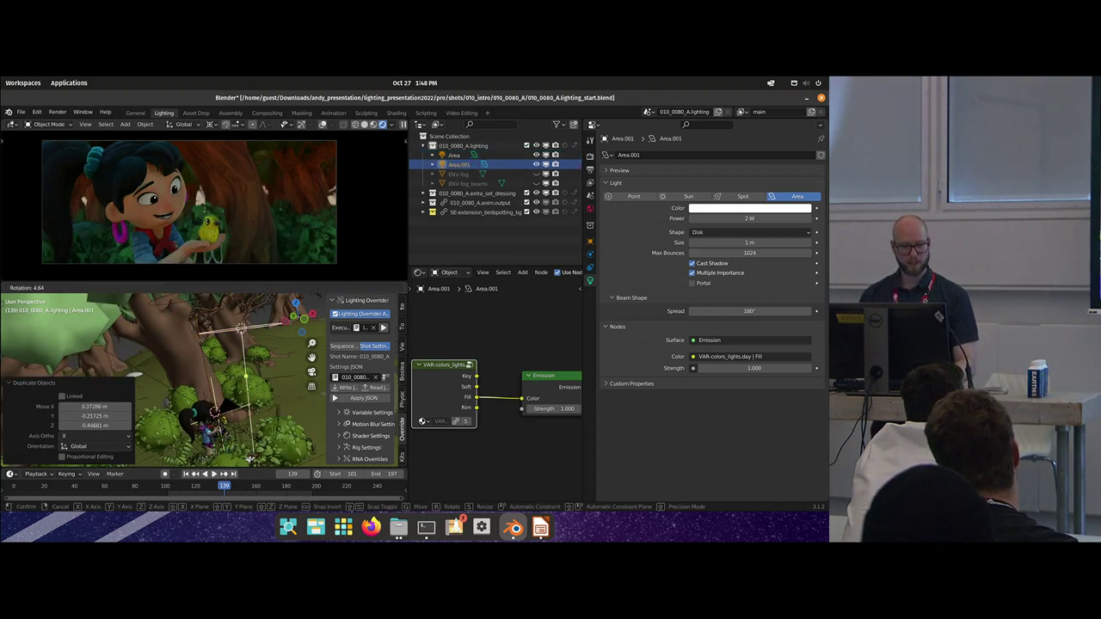
left_click(248, 391)
middle_click_drag(248, 391, 300, 375)
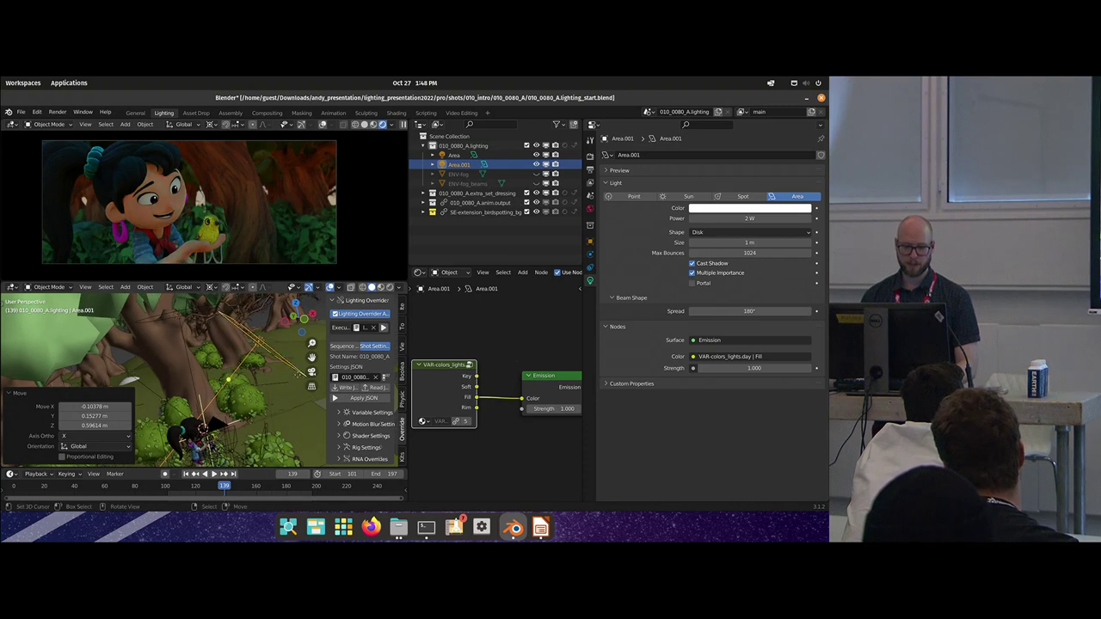
left_click_drag(300, 371, 289, 362)
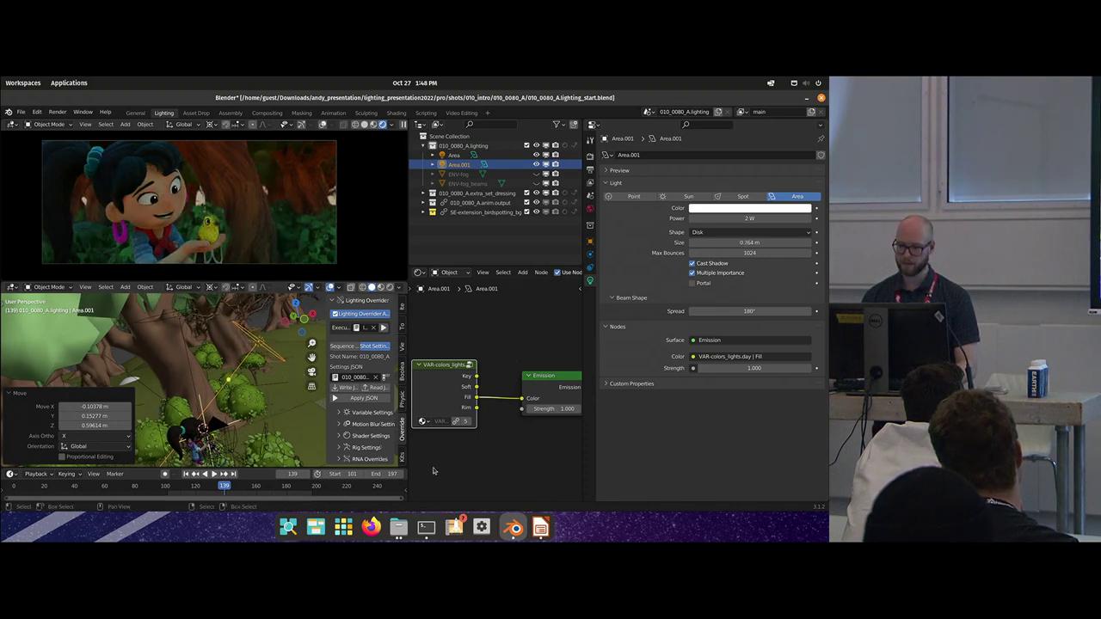
Step: Connect the Key output of the VAR-colors_lights.day group to the duplicated light's Emission color
left_click(461, 395, "ctrl+shift")
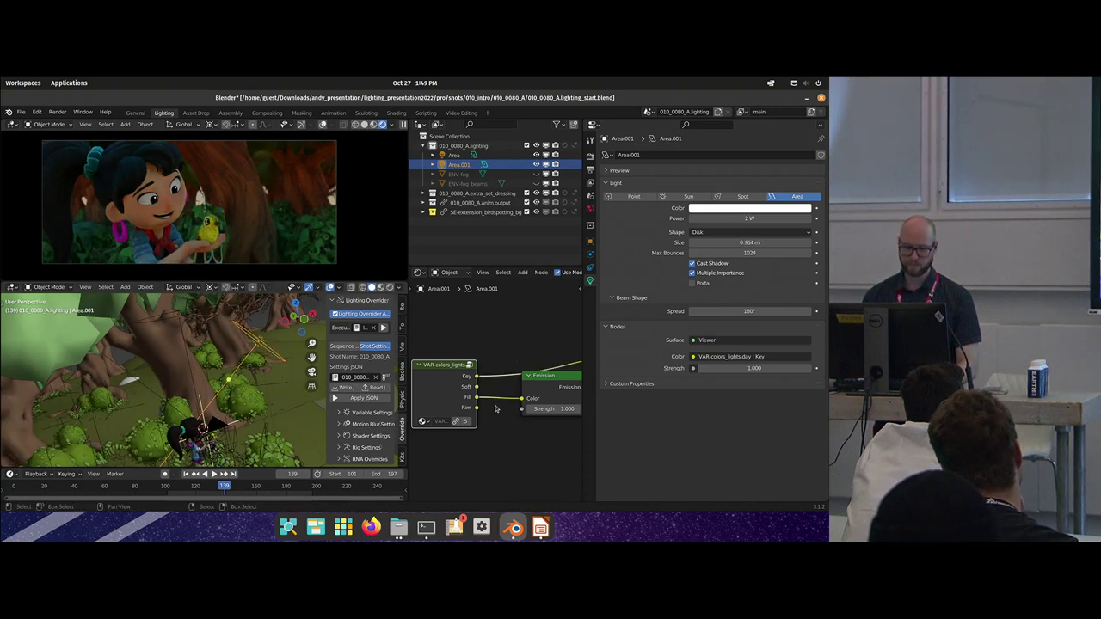
left_click(535, 393, "ctrl+shift")
scroll(535, 394, "down", 8)
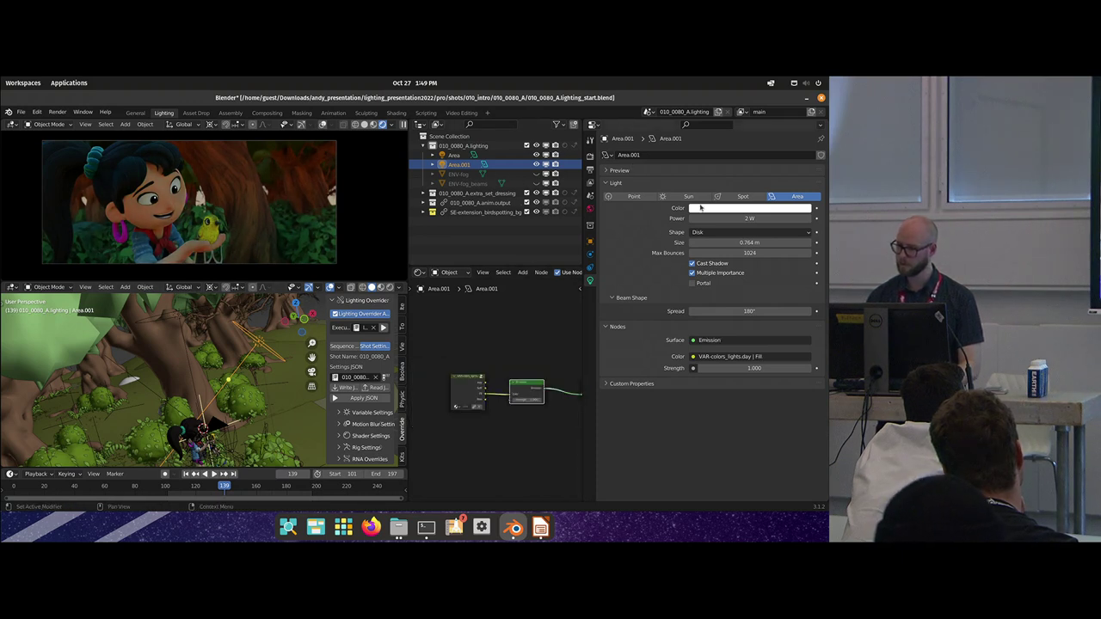
scroll(468, 383, "up", 6)
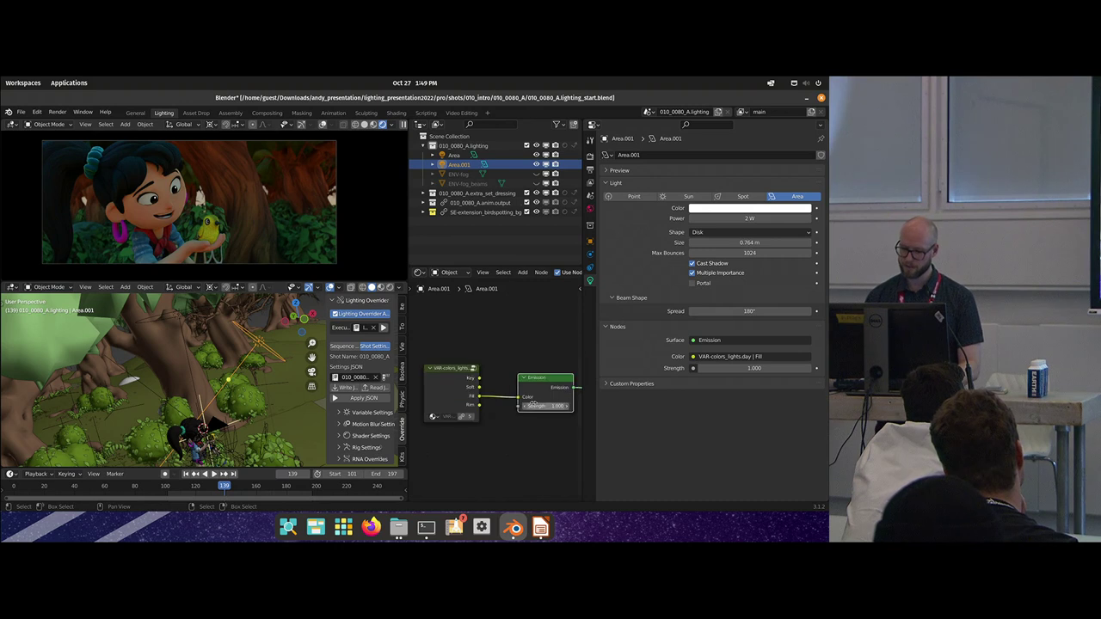
left_click_drag(540, 406, 538, 403)
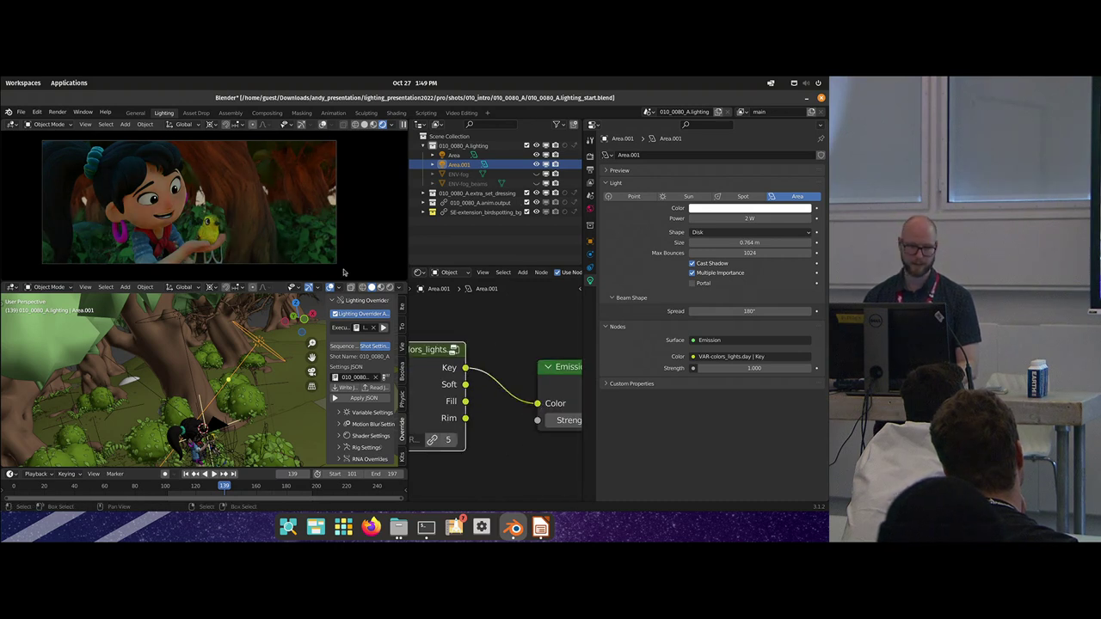
Step: Set the duplicated disk light's power to 20 W
left_click(698, 219)
type("20")
key("Return")
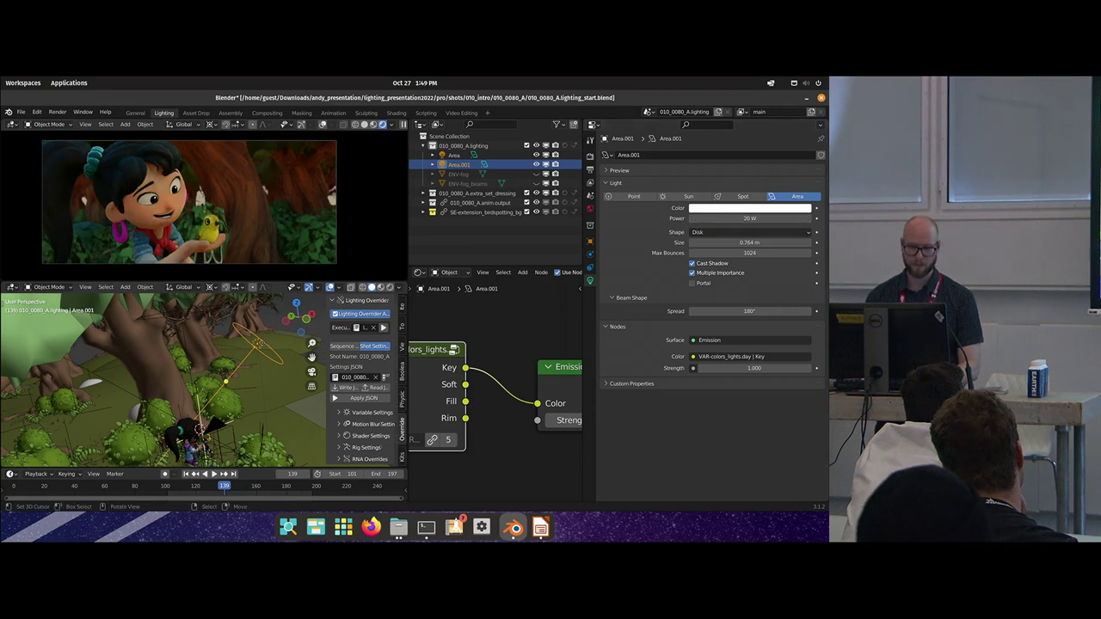
Step: Shrink the disk light to about 0.571 m and toggle its visibility to compare its effect on the shot
left_click_drag(245, 323, 251, 335)
middle_click_drag(252, 344, 250, 365)
left_click_drag(248, 342, 258, 351)
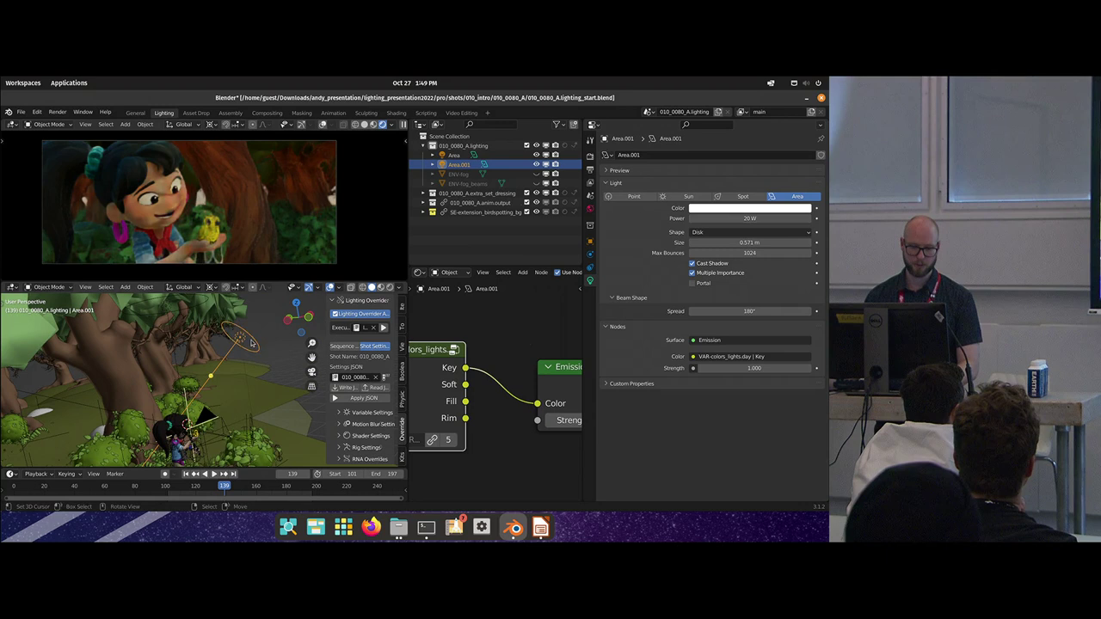
middle_click_drag(258, 351, 280, 360)
left_click(536, 164)
key("shift+a")
left_click(536, 164)
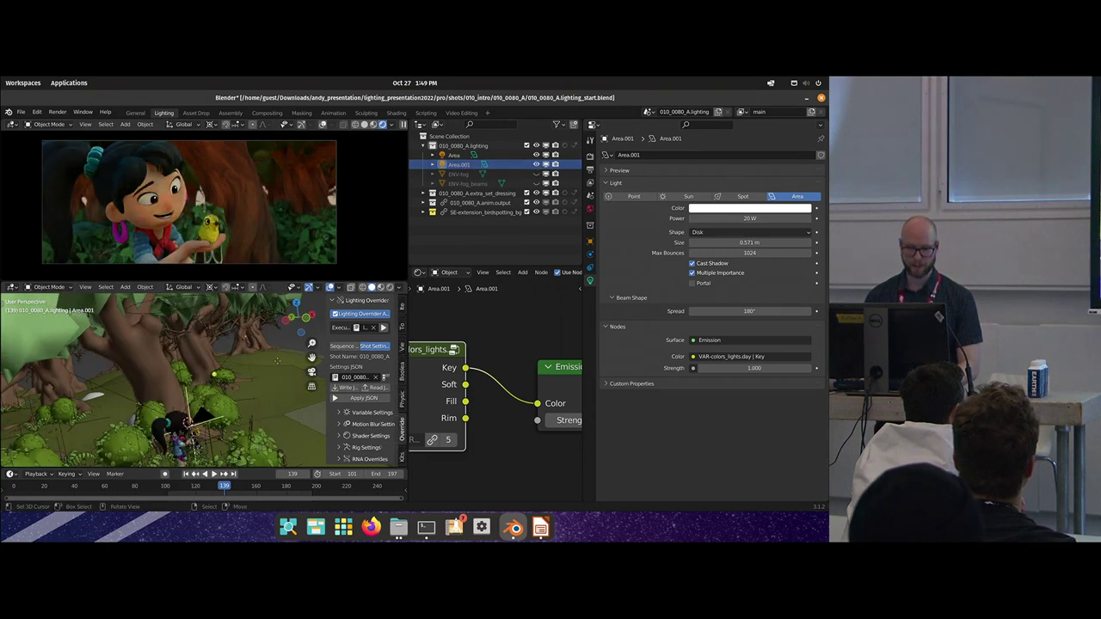
Step: Duplicate the smaller disk light, offset the copy slightly, and hide the two earlier area lights in the viewport
key("shift+d")
left_click(262, 368)
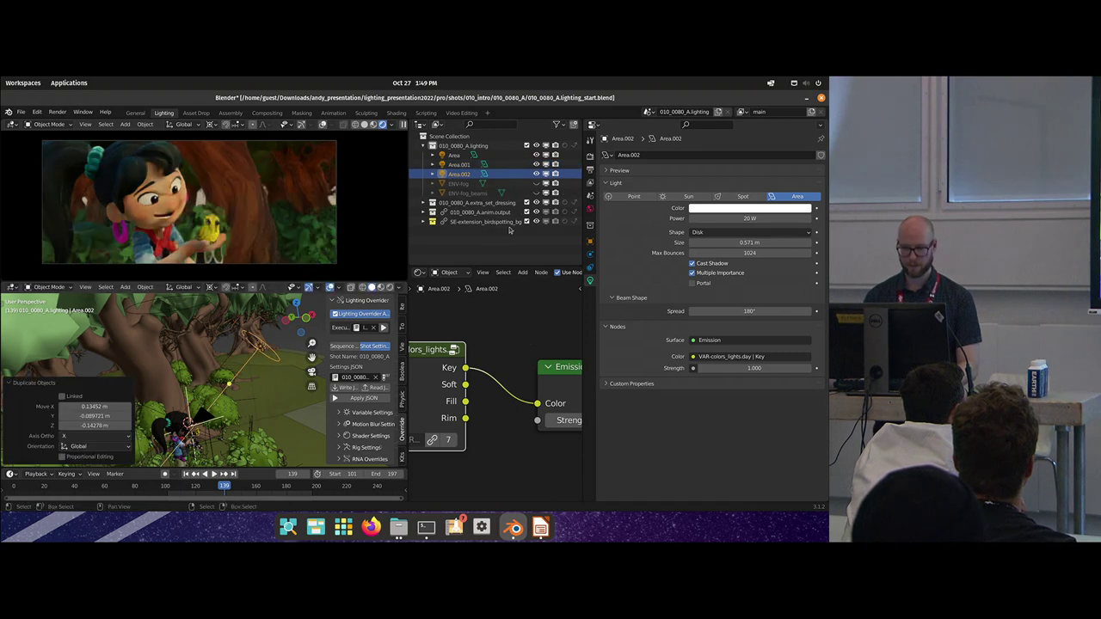
left_click_drag(537, 164, 537, 154)
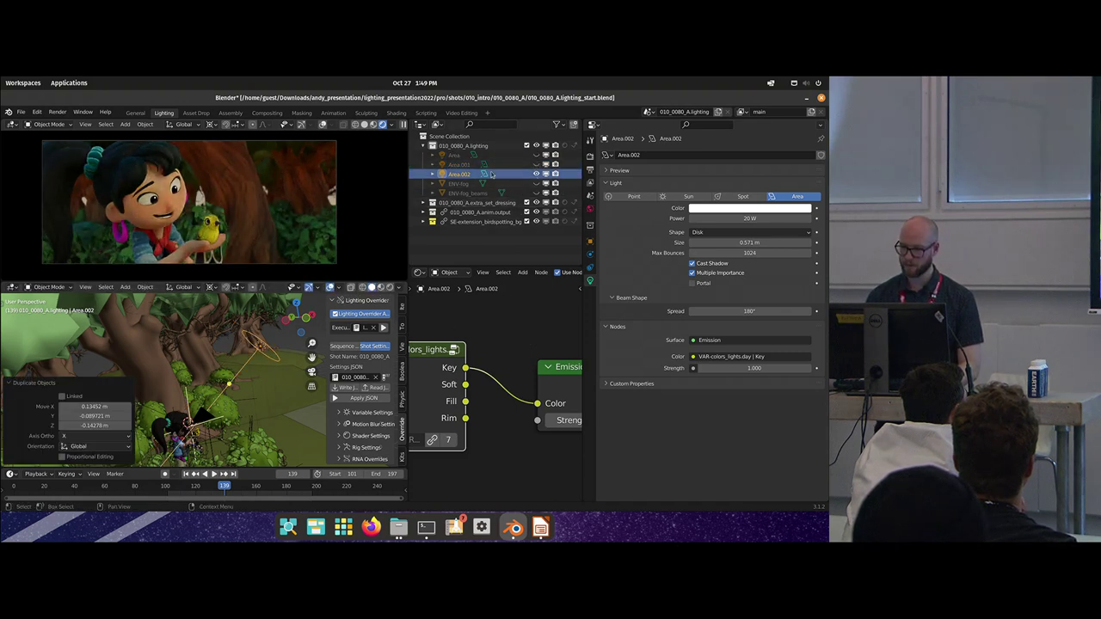
Step: Change the new light's type to Sun and set its strength to 10
left_click(686, 197)
left_click(749, 217)
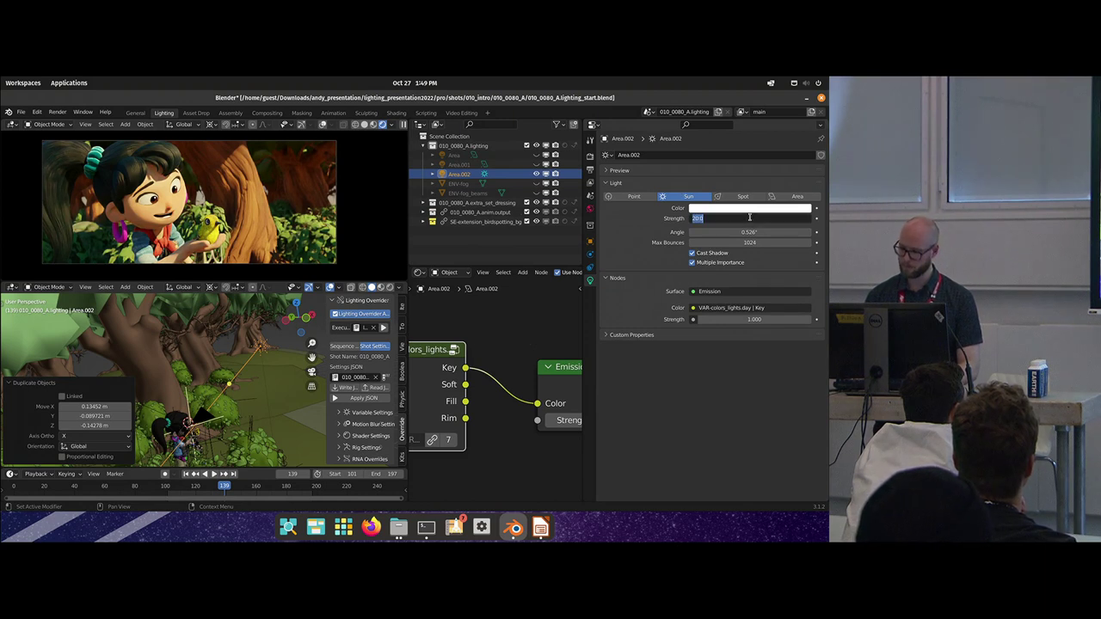
type("10")
key("Return")
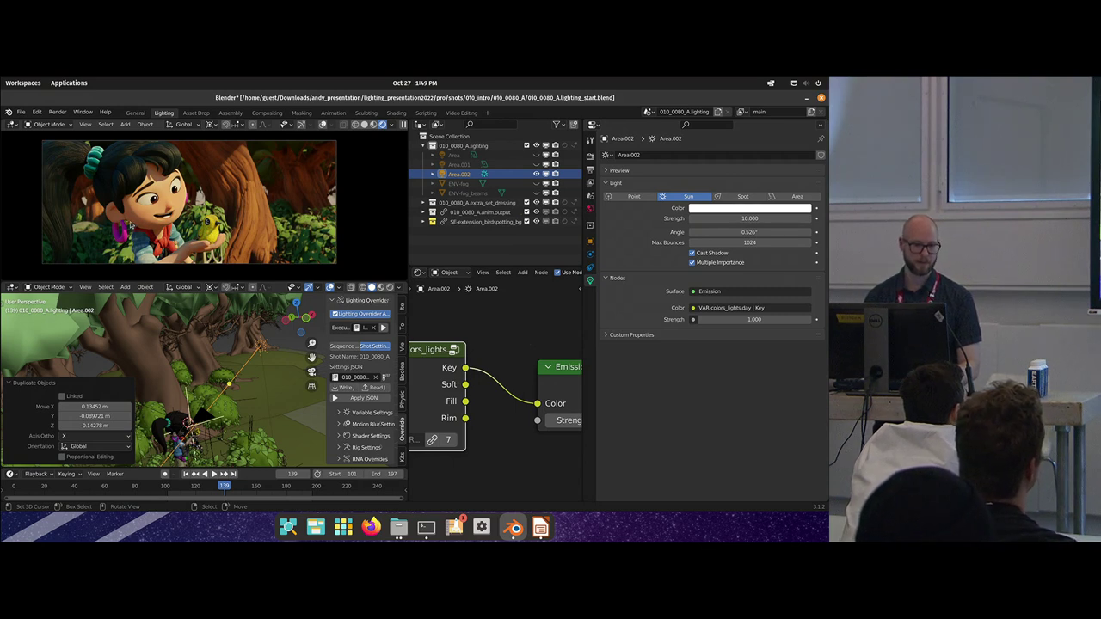
Step: Inspect the sun's shadows in the render, then set its angle to 2° and its strength to 5
scroll(112, 168, "up", 6)
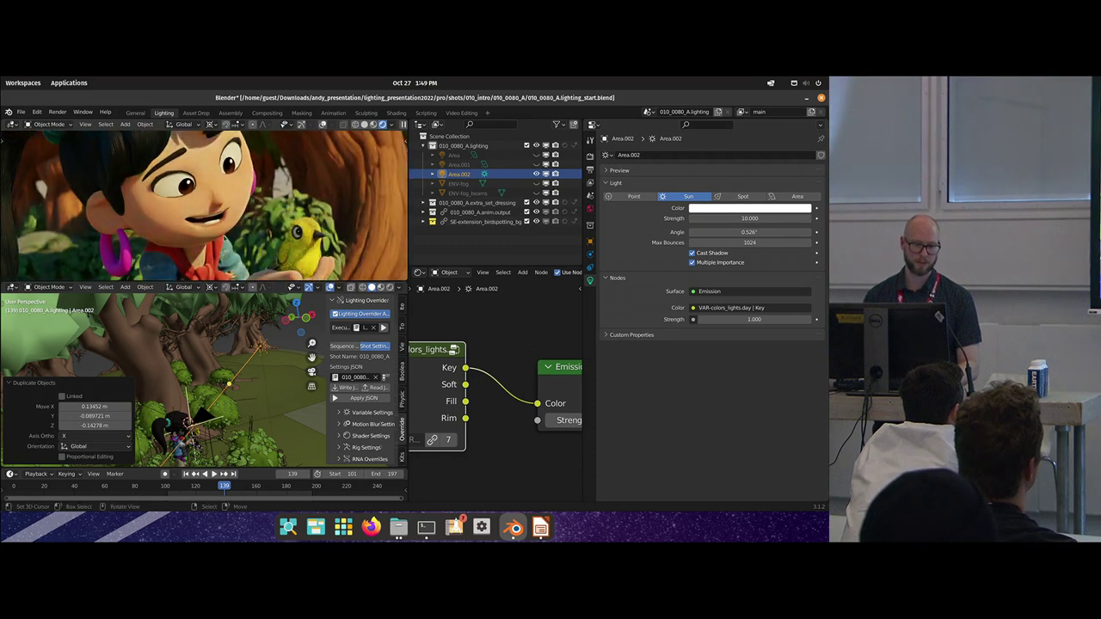
scroll(167, 226, "down", 4)
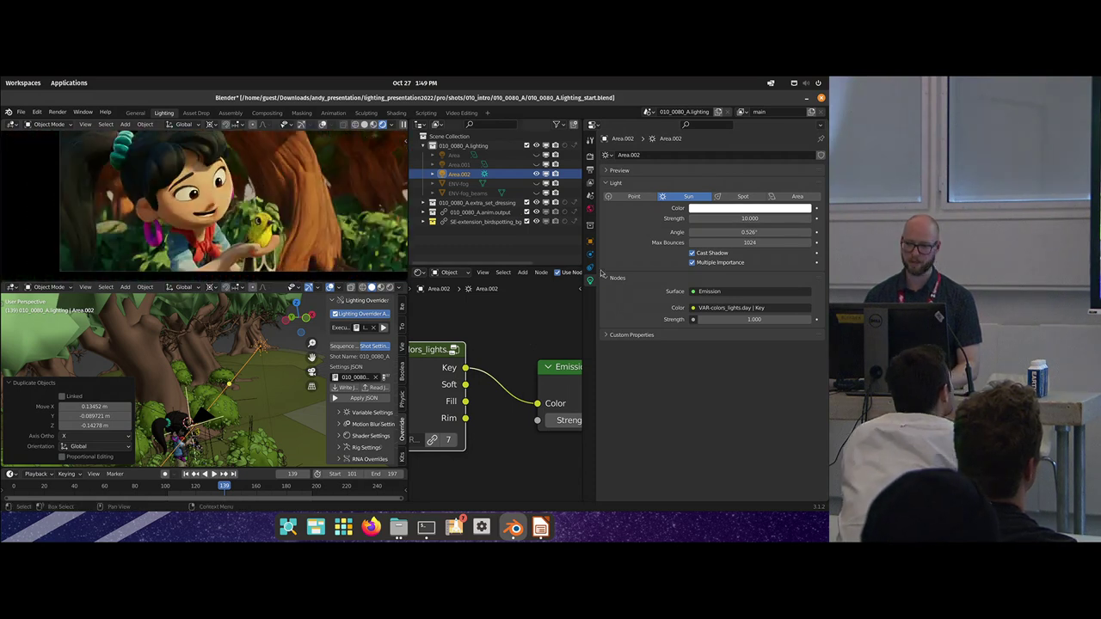
left_click(725, 230)
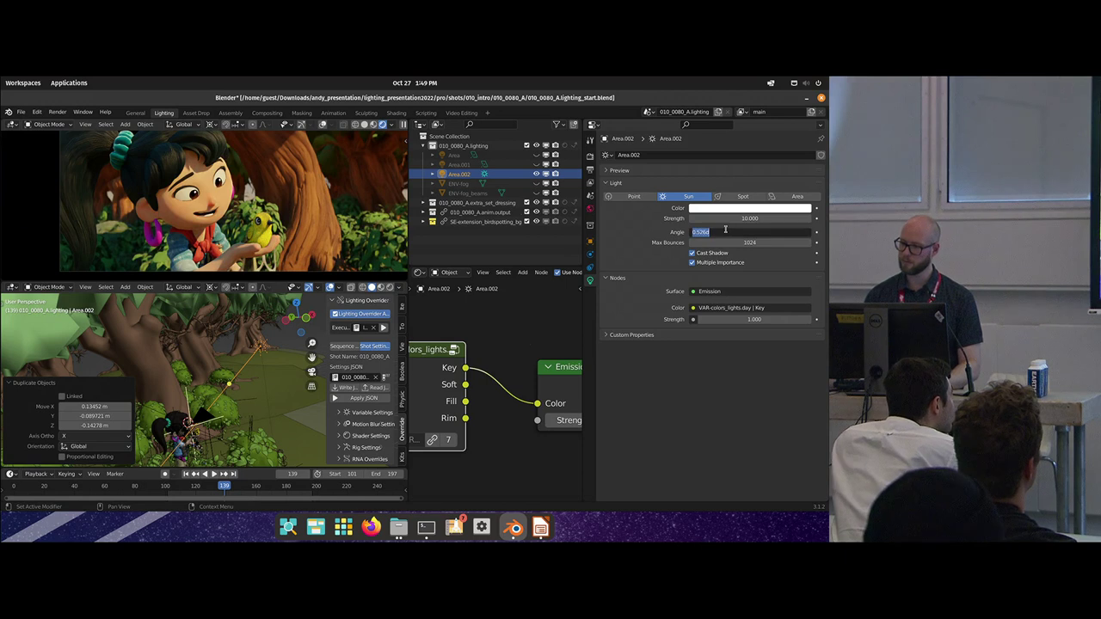
type("2")
key("Return")
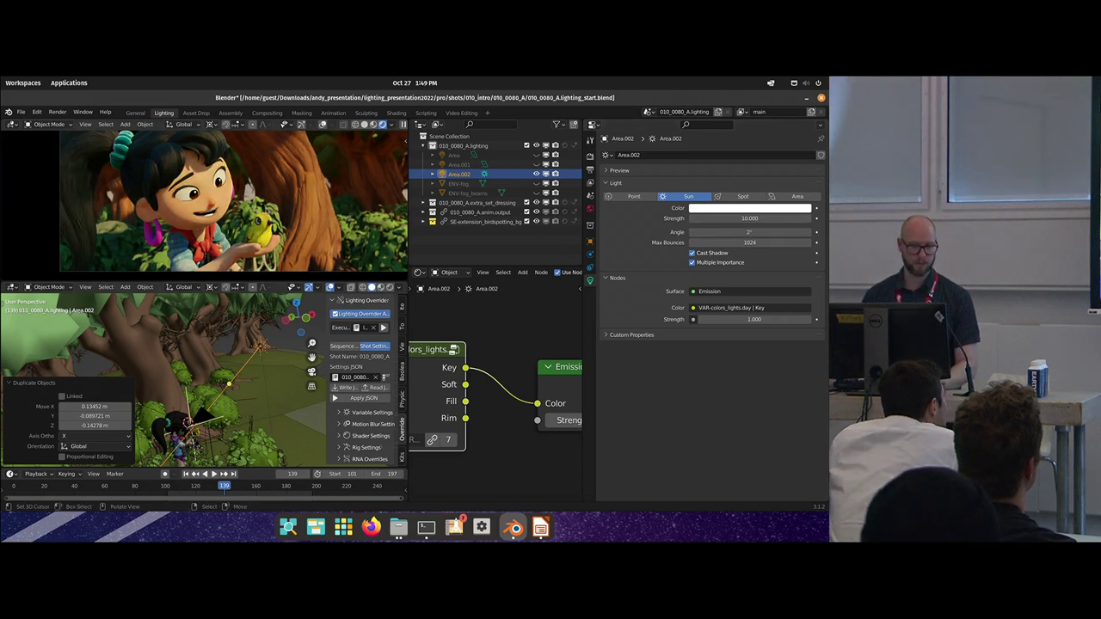
left_click(720, 218)
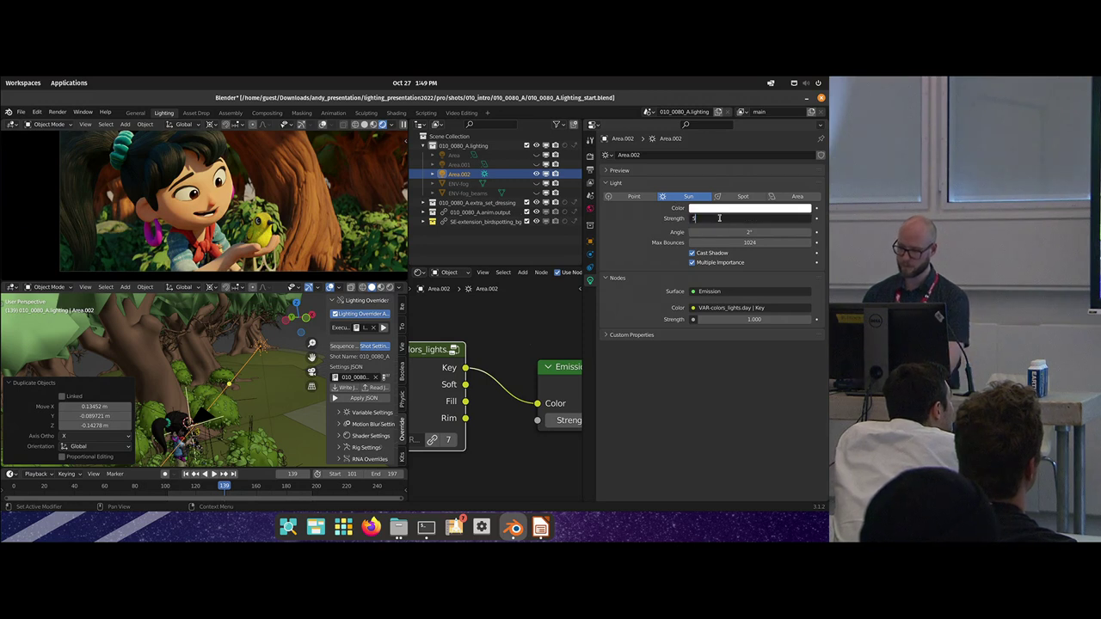
type("5")
key("Return")
Step: Add a mesh plane at the character and raise it along the global Z axis above her
key("shift+a")
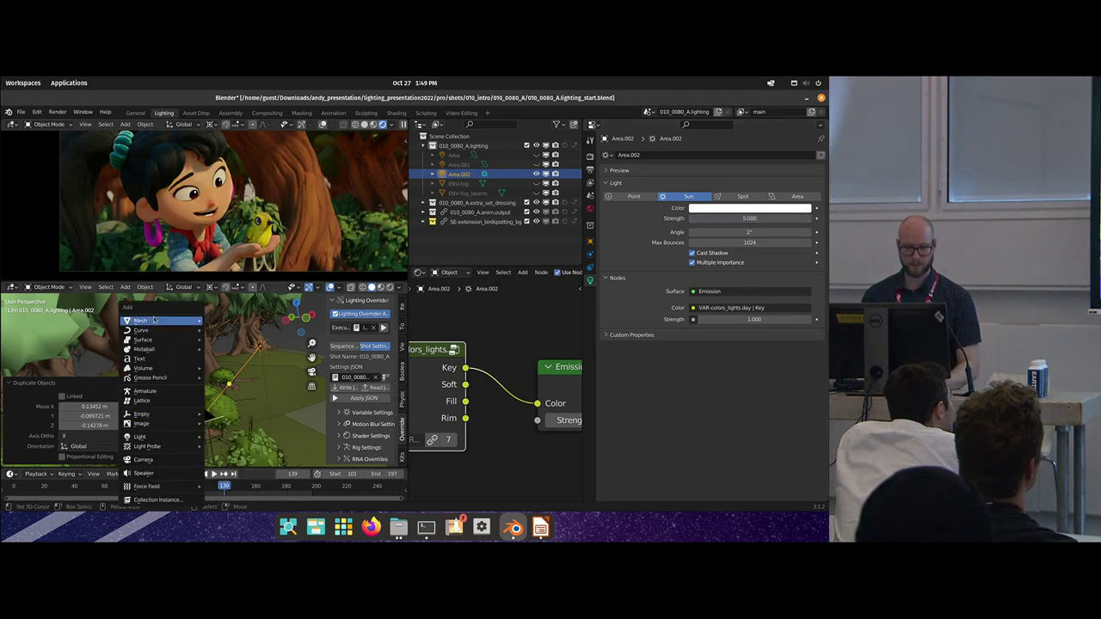
mouse_move(153, 320)
left_click(222, 324)
middle_click_drag(262, 402, 279, 422)
key("g")
key("z")
left_click(262, 338)
Step: Adjust the plane's height along Z and shift it about 0.58 m along the global X axis
key("g")
key("z")
left_click(248, 378)
key("g")
key("x")
left_click(323, 355)
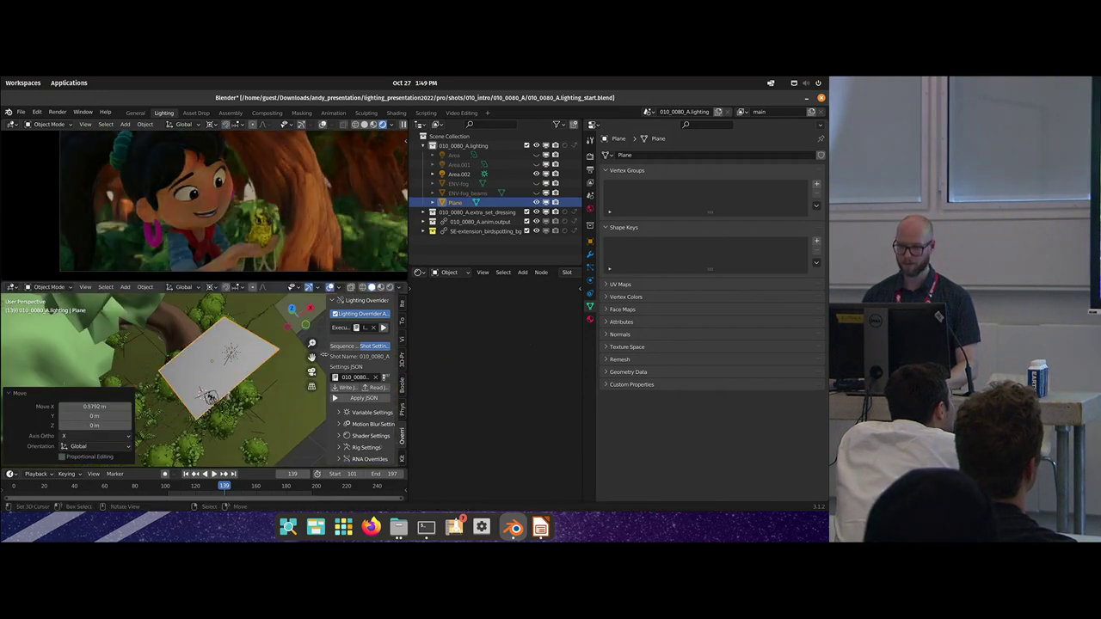
Step: Give the plane a new material and open its base color for editing
left_click(590, 320)
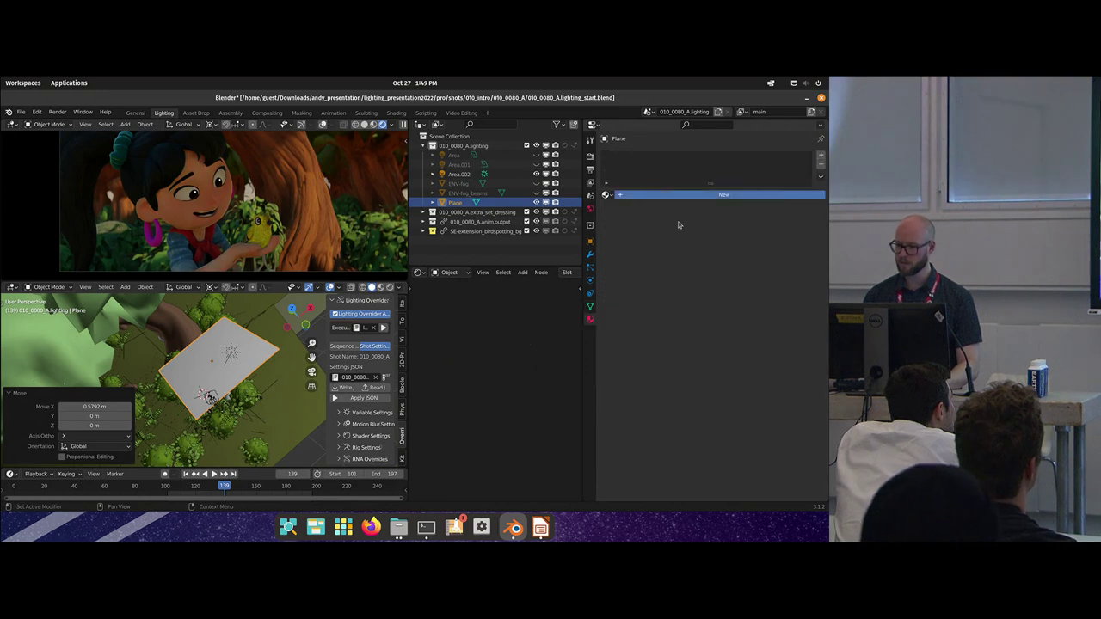
left_click(679, 197)
left_click(753, 276)
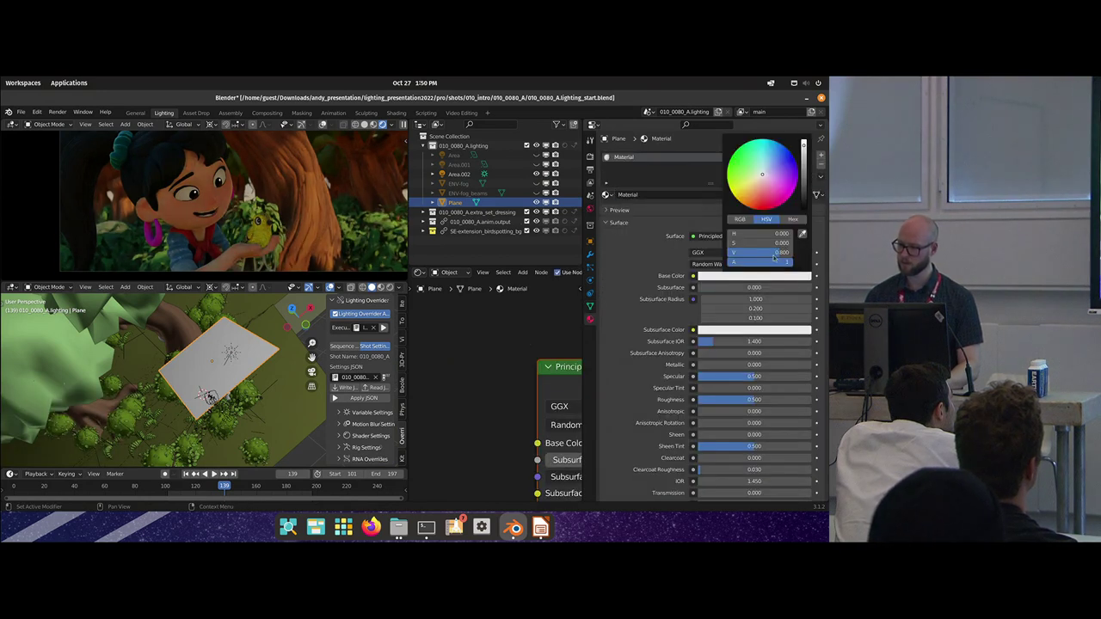
Step: Turn off the plane's Camera ray visibility in its object visibility settings
left_click(591, 244)
left_click(620, 402)
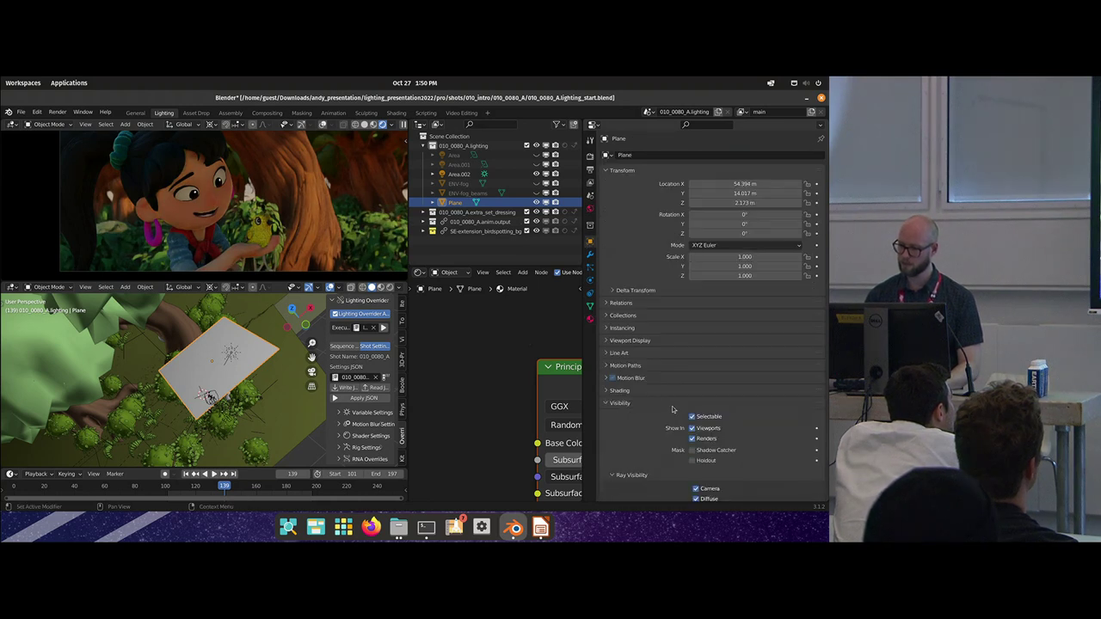
scroll(718, 401, "down", 3)
left_click(698, 390)
Step: Duplicate the shadow-casting plane and slide the copy horizontally within the global XY plane
middle_click_drag(202, 362, 265, 366)
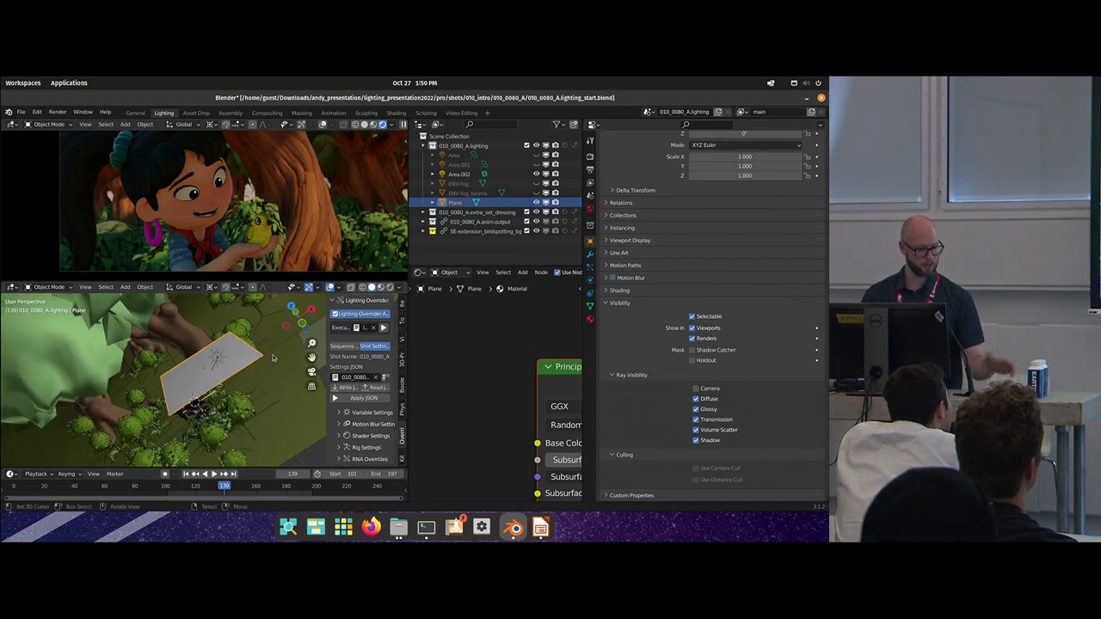
middle_click_drag(237, 371, 245, 350)
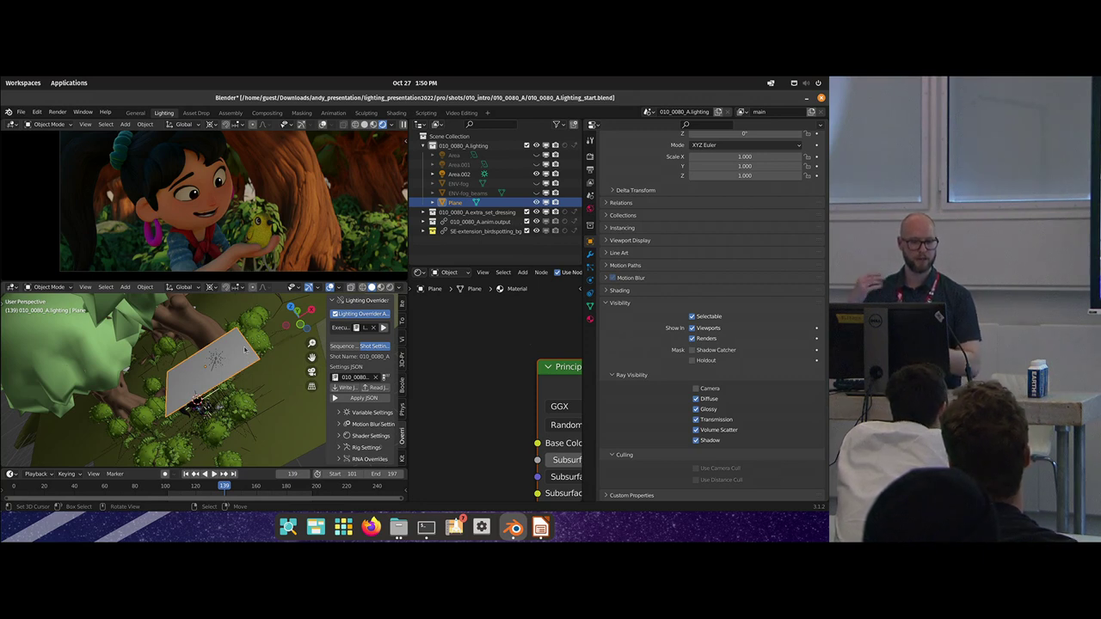
middle_click_drag(225, 359, 239, 391)
key("shift+d")
key("shift+z")
left_click(306, 311)
Step: Adjust the copied plane's height along Z, and move it about 0.50 m in X and -0.22 m in Z
key("g")
key("z")
left_click(223, 345)
key("g")
left_click(272, 369)
middle_click_drag(254, 370, 187, 254)
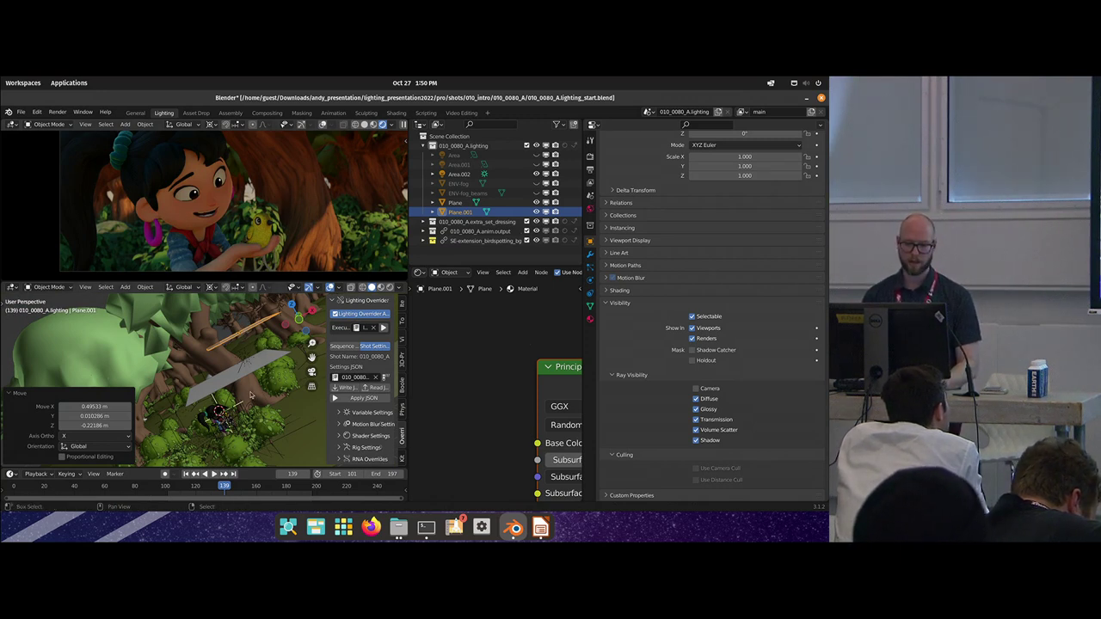
Step: Show ENV-fog, ENV-fog_beams and both disk area lights in the viewport, toggling the sun off and on again
middle_click_drag(251, 395, 262, 353)
left_click(536, 184)
left_click(537, 193)
left_click(536, 173)
left_click(537, 155)
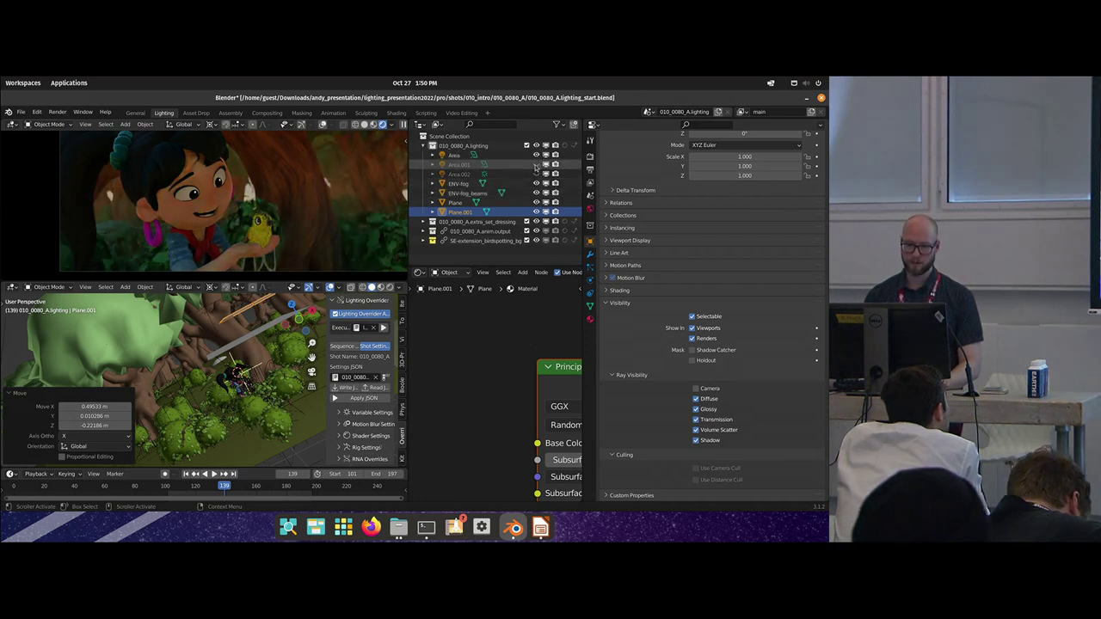
left_click(536, 164)
left_click(536, 174)
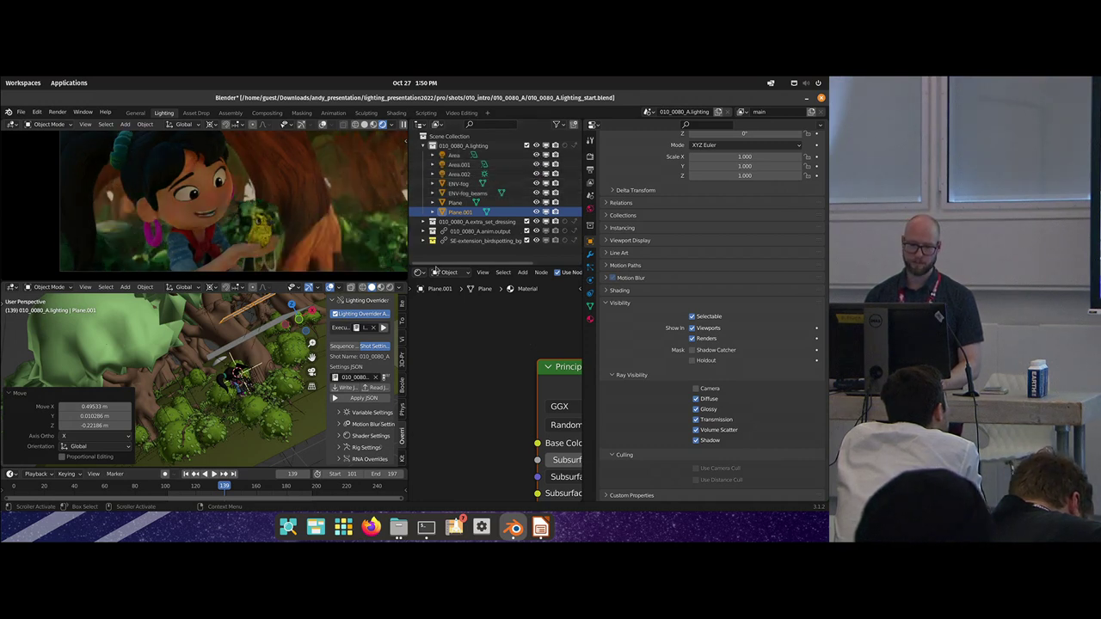
Step: Move the first plane about 1.42 m in X and 0.60 m in Z, then back about 0.56 m along X
left_click(253, 339)
key("g")
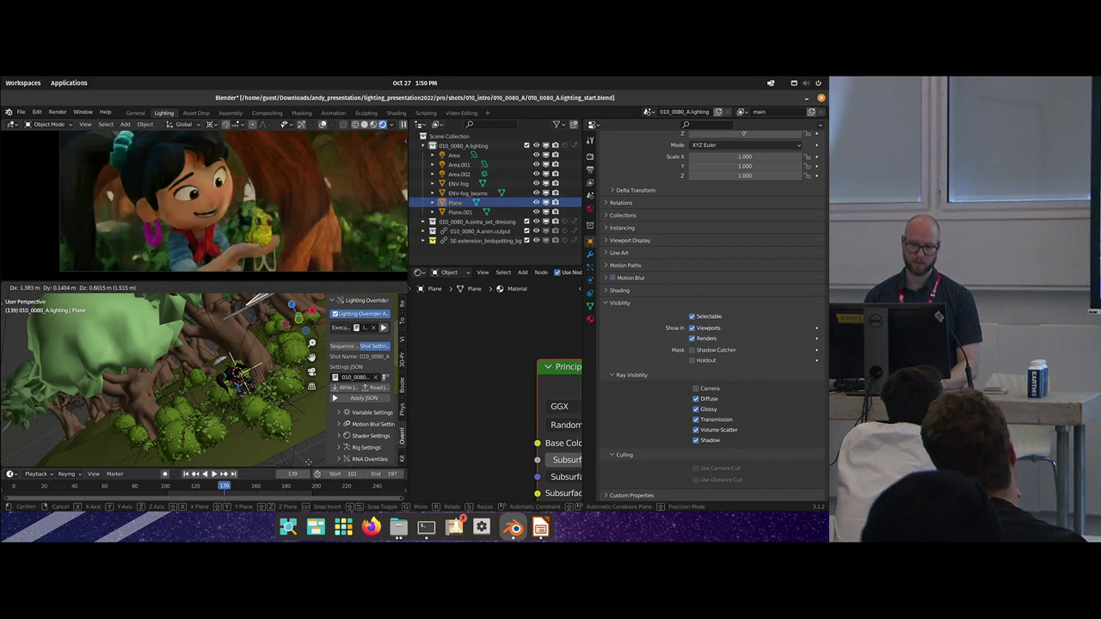
left_click(308, 464)
middle_click_drag(284, 378, 231, 402)
key("g")
key("x")
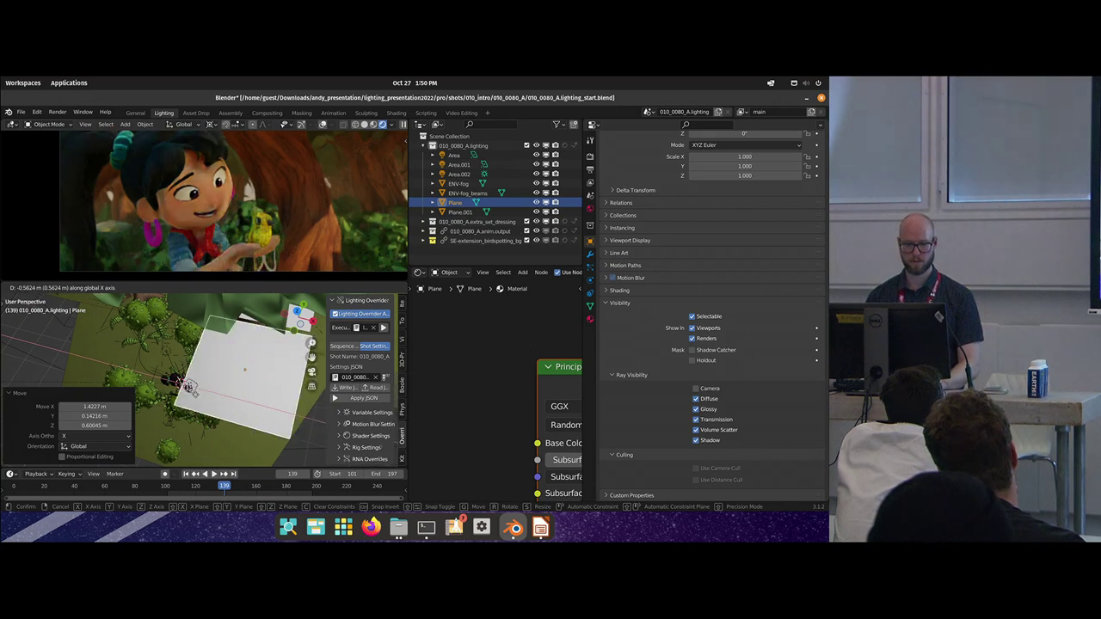
left_click(187, 386)
Step: Reposition the selected light near the character and duplicate the disk area light
middle_click_drag(187, 386, 223, 364)
left_click(263, 301)
key("g")
left_click(286, 399)
middle_click_drag(293, 399, 257, 377)
key("g")
left_click(234, 401)
key("shift+d")
left_click(252, 399)
Step: Set the pivot point to the 3D cursor and trackball-rotate the duplicated disk light around the character
key("period")
left_click(301, 390)
key("r")
key("r")
left_click(255, 372)
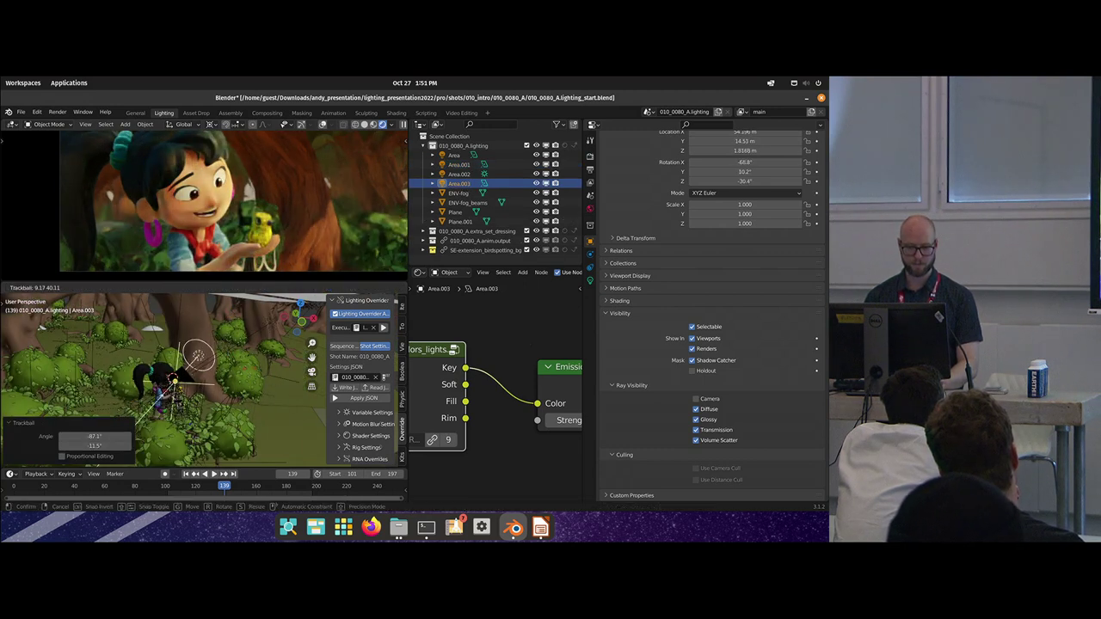
Step: Connect the light color group's Rim output to the duplicated disk light's Emission color
middle_click_drag(255, 371, 278, 355, "shift")
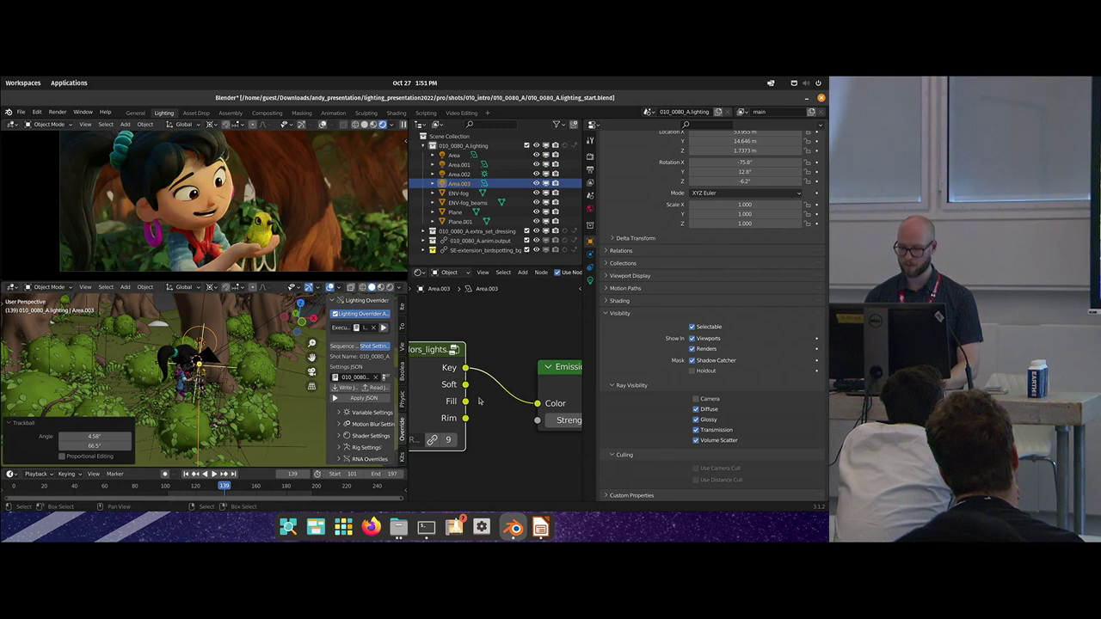
left_click_drag(465, 421, 538, 405)
middle_click_drag(200, 371, 231, 350, "shift")
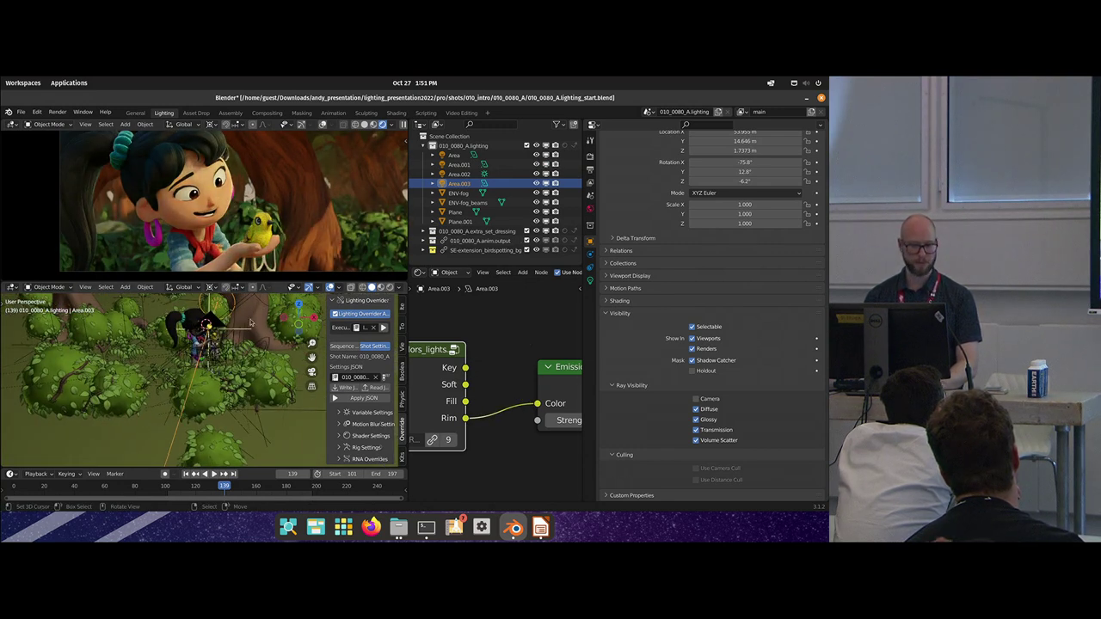
Step: Rotate the rim light about 54° around the global Z axis and move it about -0.54 m in X
key("r")
key("z")
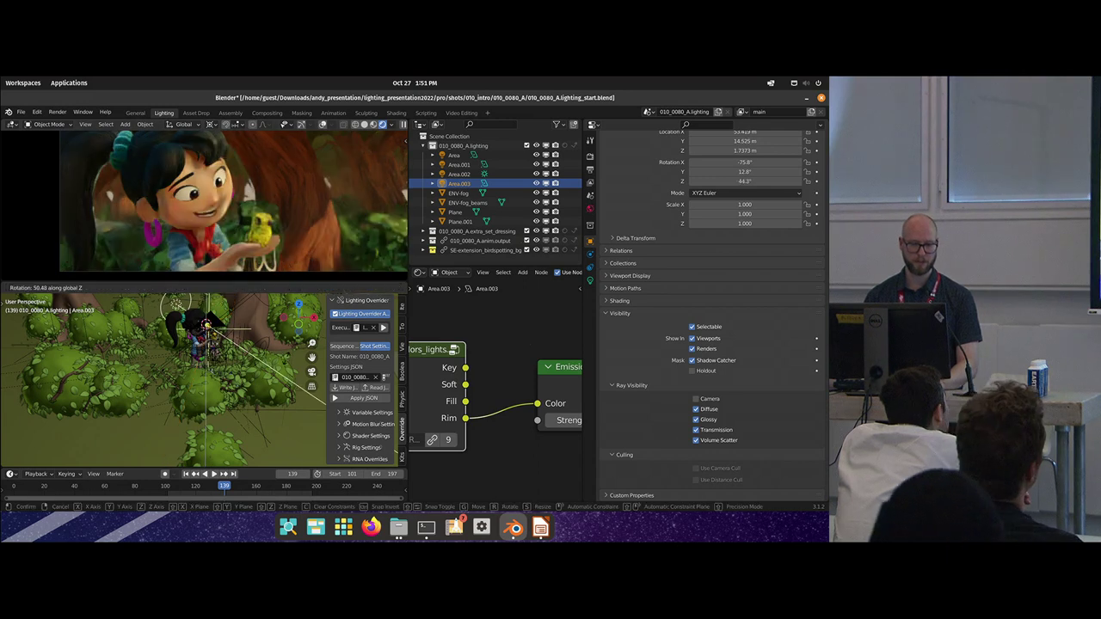
key("Return")
key("g")
key("Return")
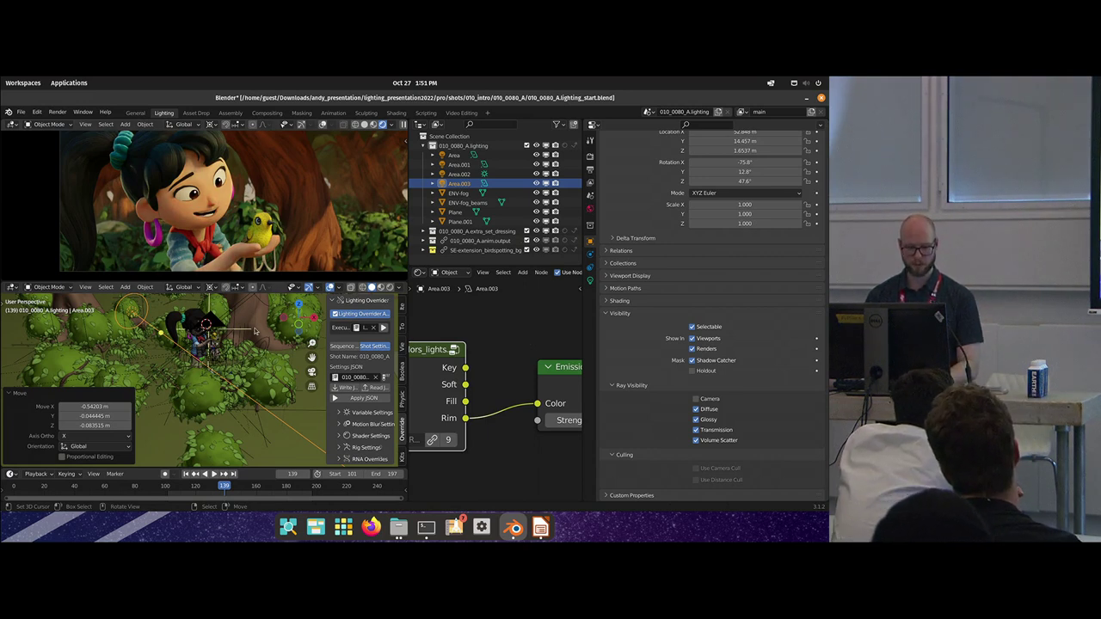
Step: Rotate the rim light back about 66° around global Z, move it about 0.33 m in X, and review the framing
key("r")
key("z")
left_click(219, 370)
key("g")
left_click(262, 361)
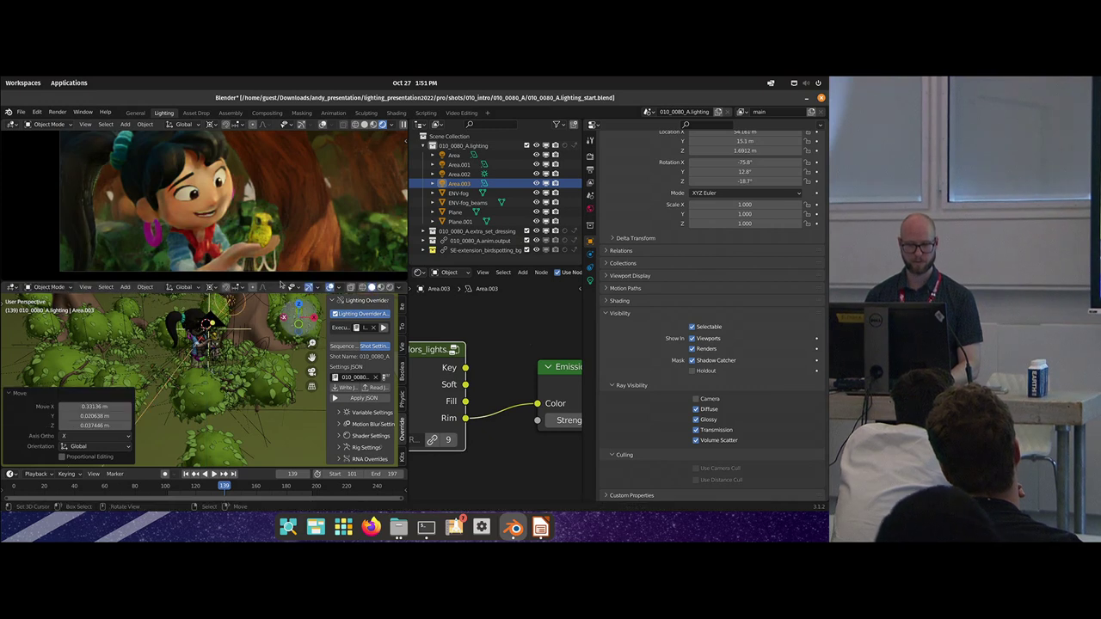
scroll(276, 183, "down", 3)
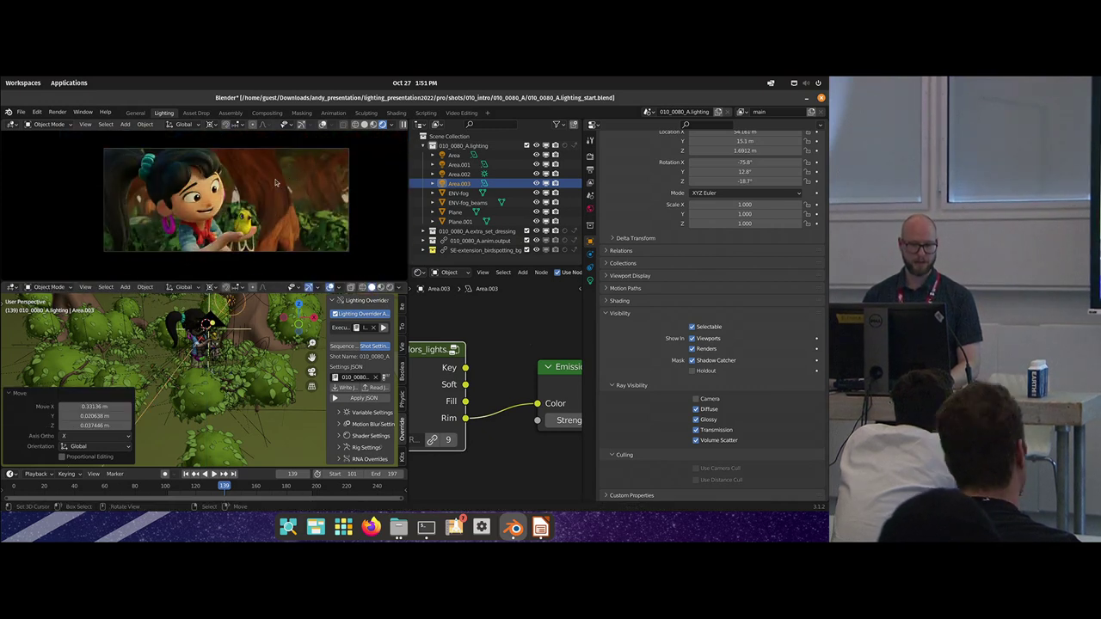
scroll(276, 182, "up", 3)
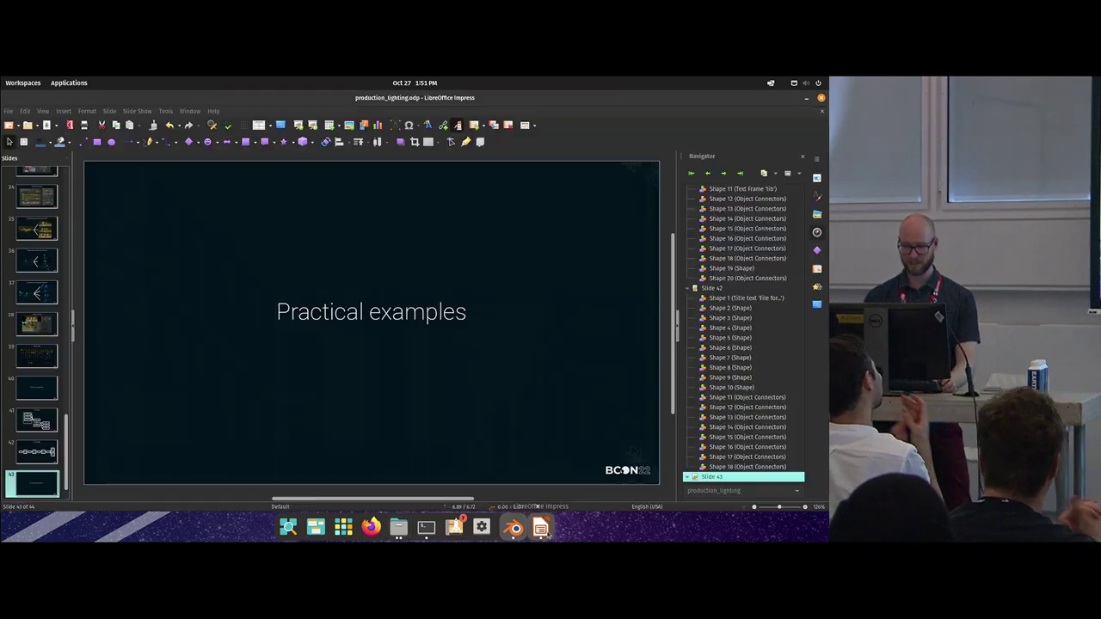
Step: Switch to the production_lighting.odp presentation in LibreOffice Impress and bring slide 44 into view in the slide list
left_click(540, 528)
key("Page_Down")
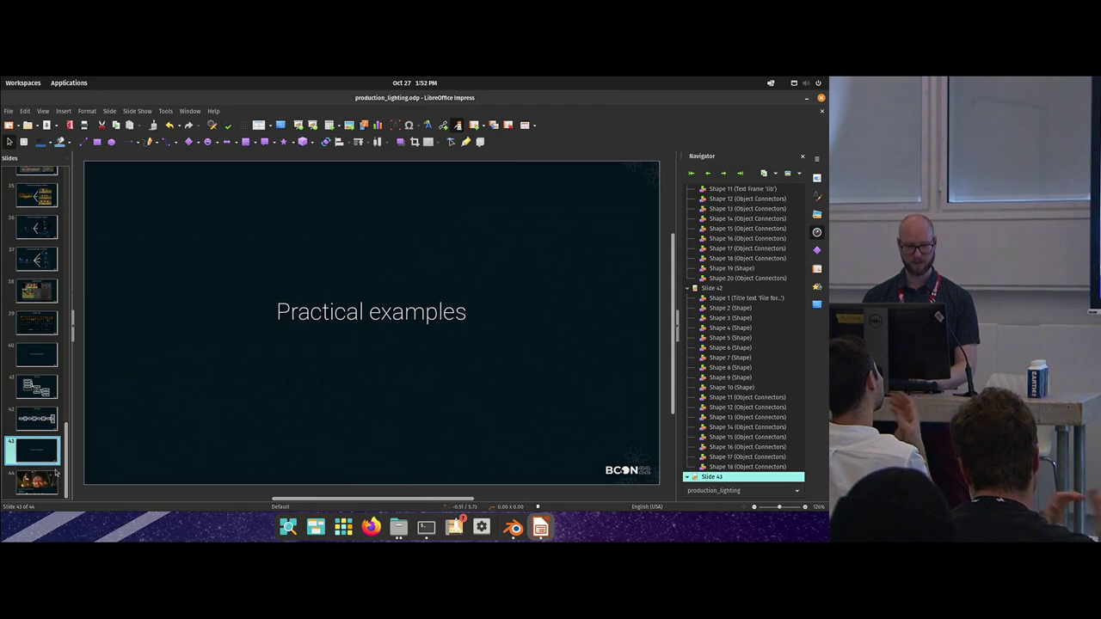